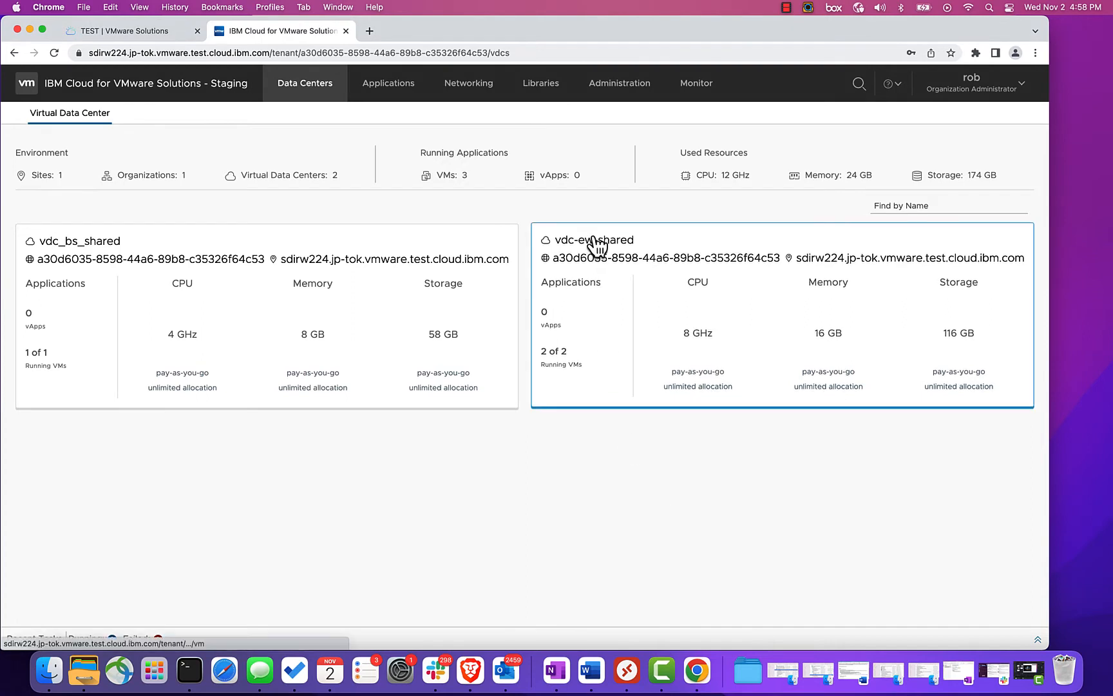
- Open the vdc-ew-shared data center and launch the web console for the win01 virtual machine
{"action": "left_click", "coordinate": [594, 245]}
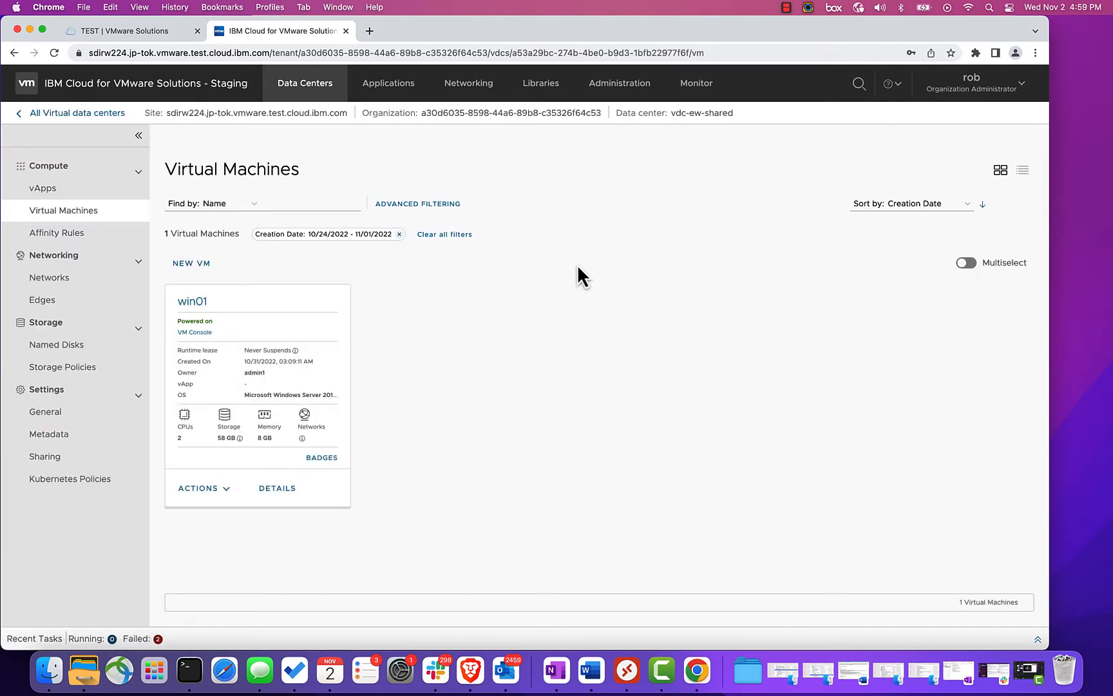
{"action": "left_click", "coordinate": [227, 488]}
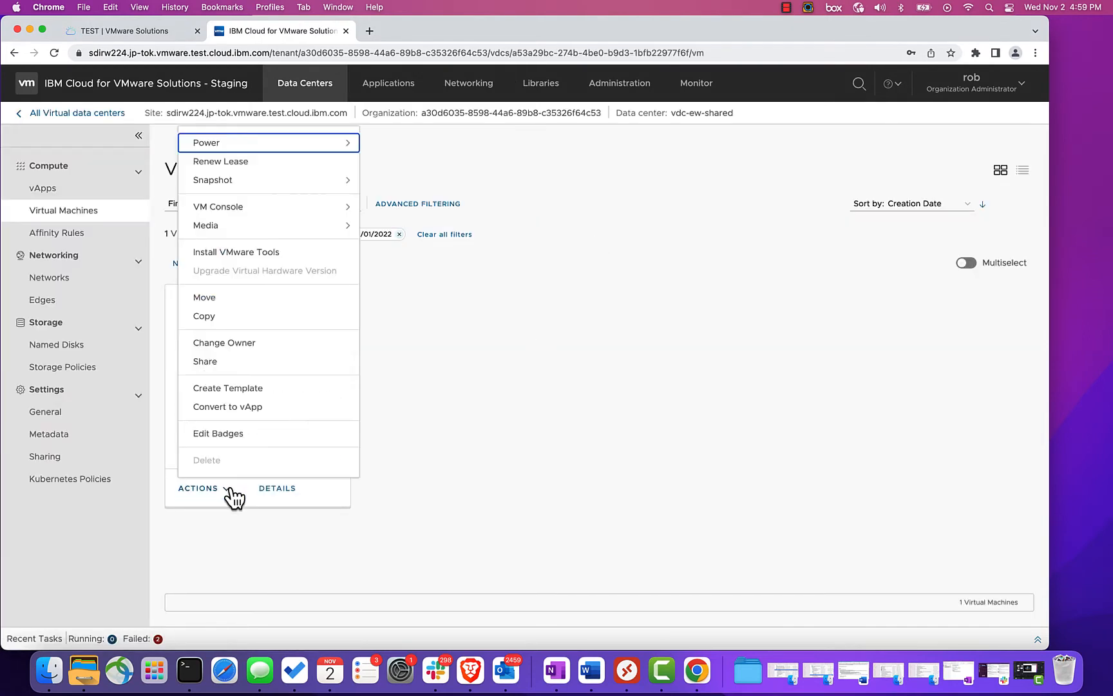
{"action": "left_click", "coordinate": [236, 210]}
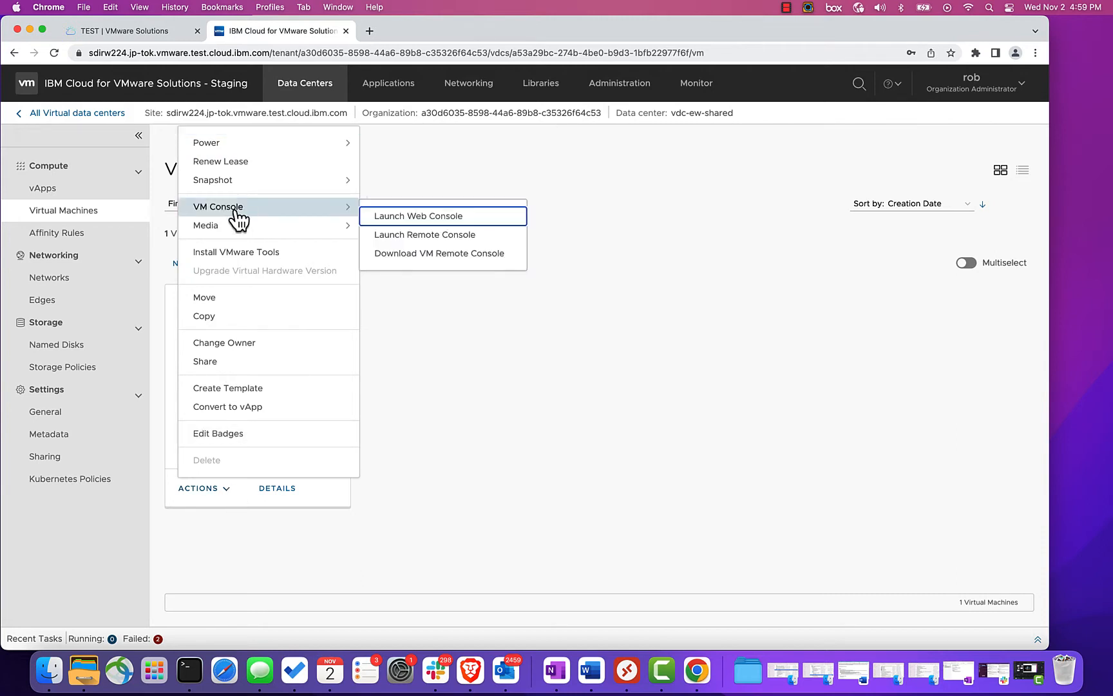
{"action": "left_click", "coordinate": [408, 217]}
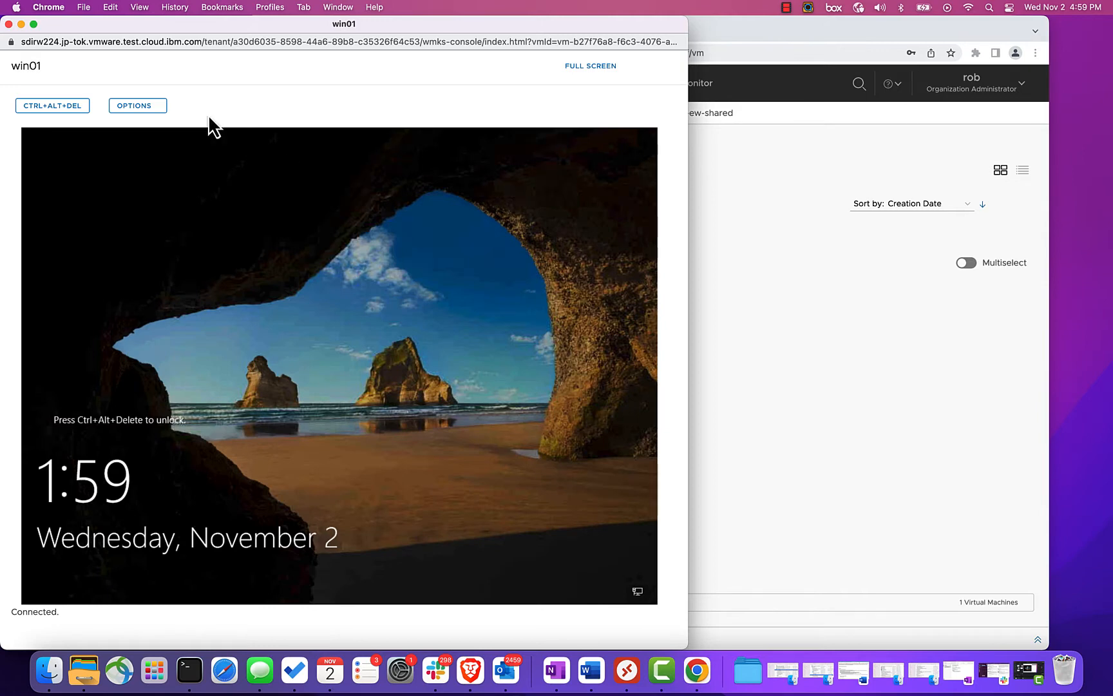
- Send Ctrl+Alt+Del to the win01 console and move the console window aside
{"action": "left_click", "coordinate": [64, 110]}
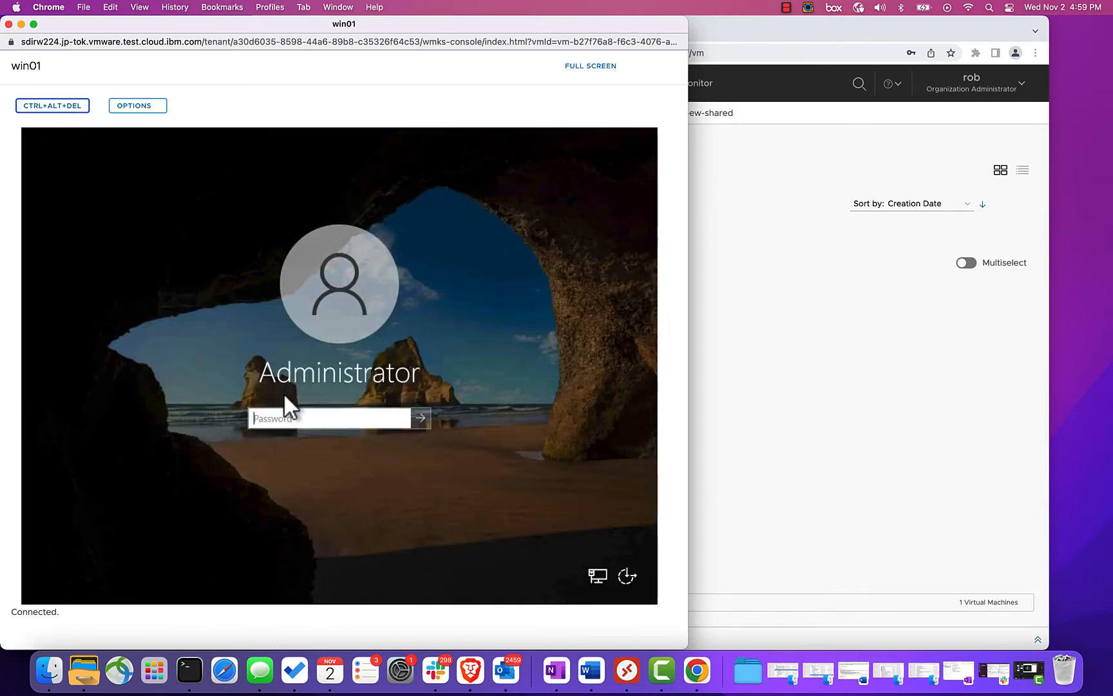
{"action": "left_click_drag", "start_coordinate": [164, 25], "coordinate": [572, 24]}
- Review win01's guest OS customization settings in the edit dialog, close it without changes, and return to the VM list
{"action": "left_click", "coordinate": [192, 297]}
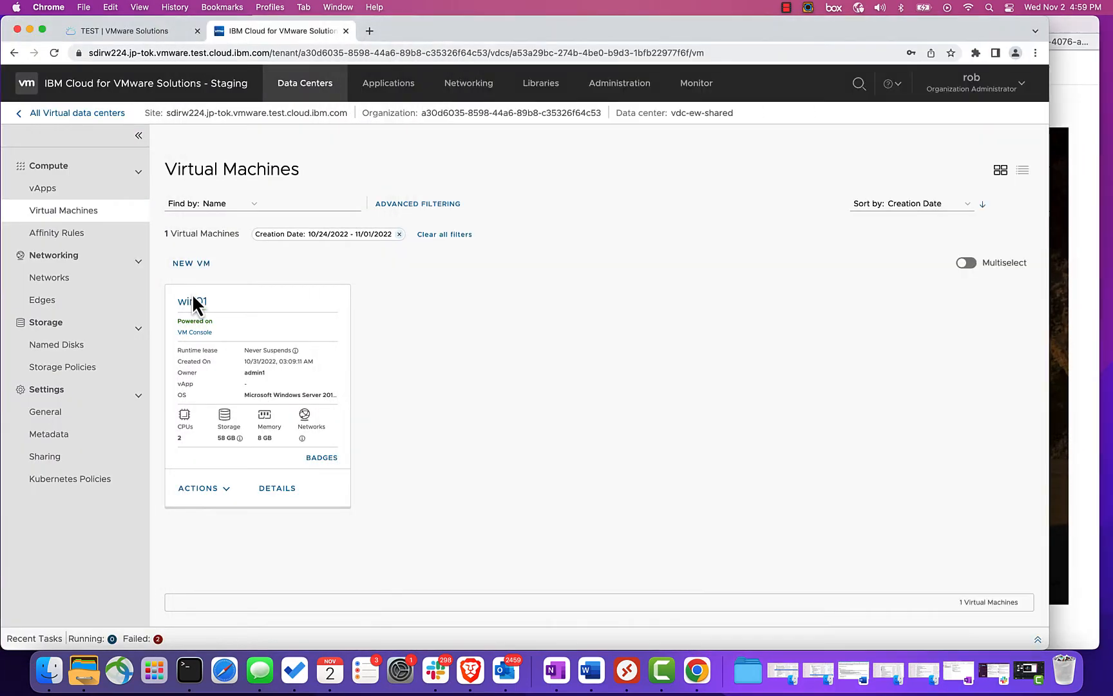
{"action": "left_click", "coordinate": [192, 300]}
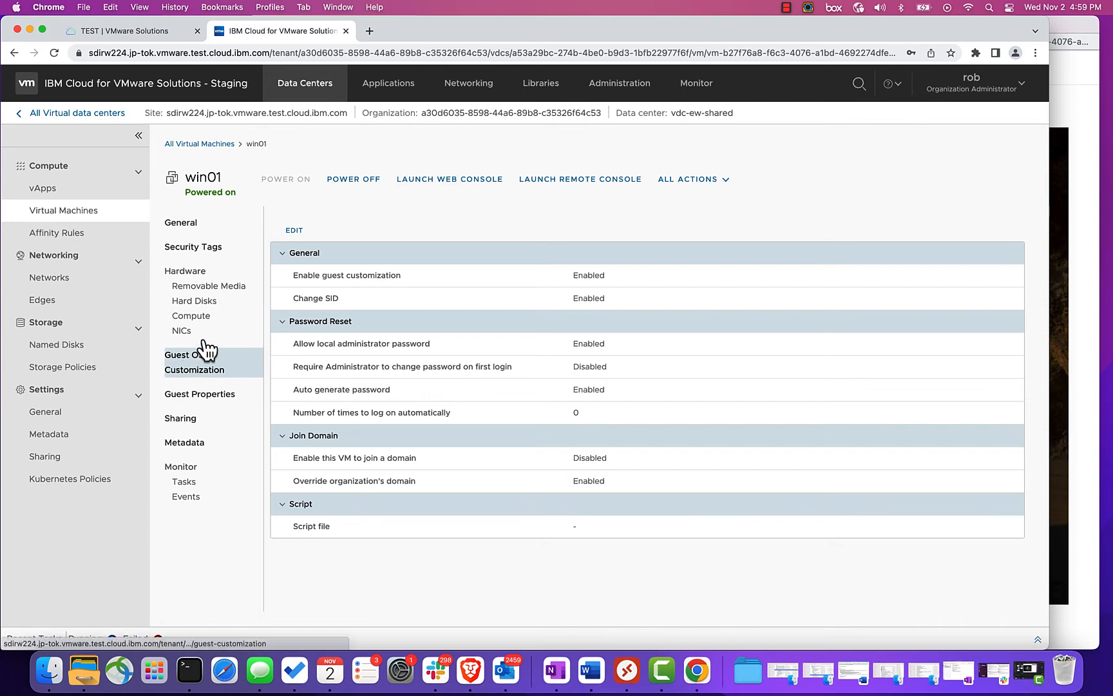
{"action": "left_click", "coordinate": [294, 230]}
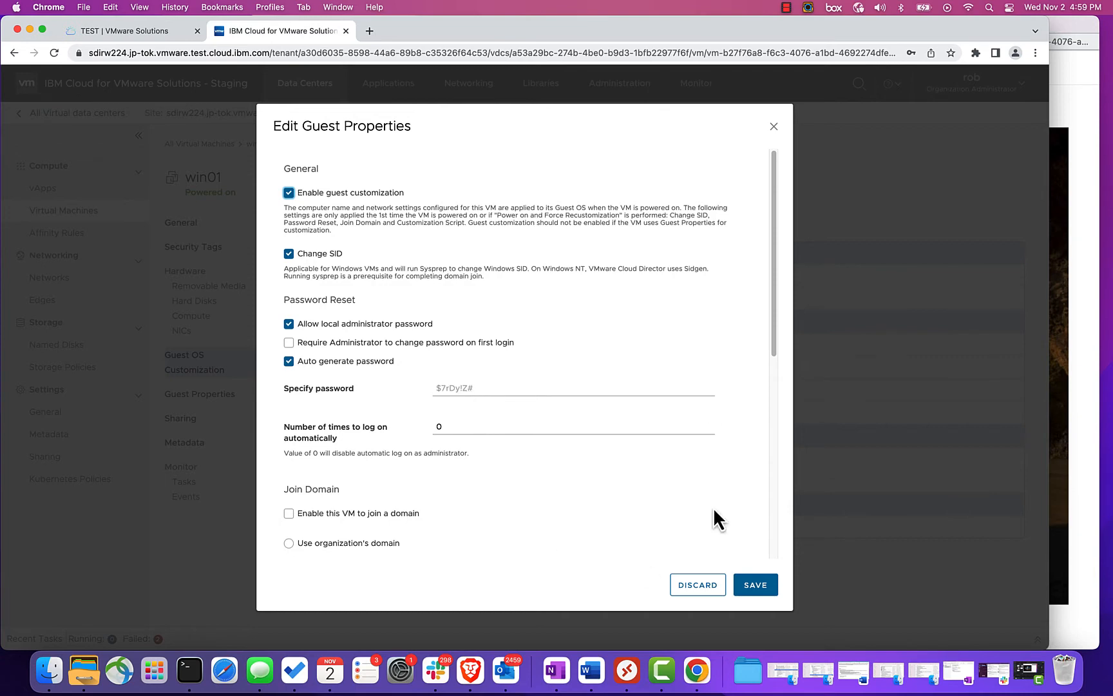
{"action": "left_click", "coordinate": [774, 127]}
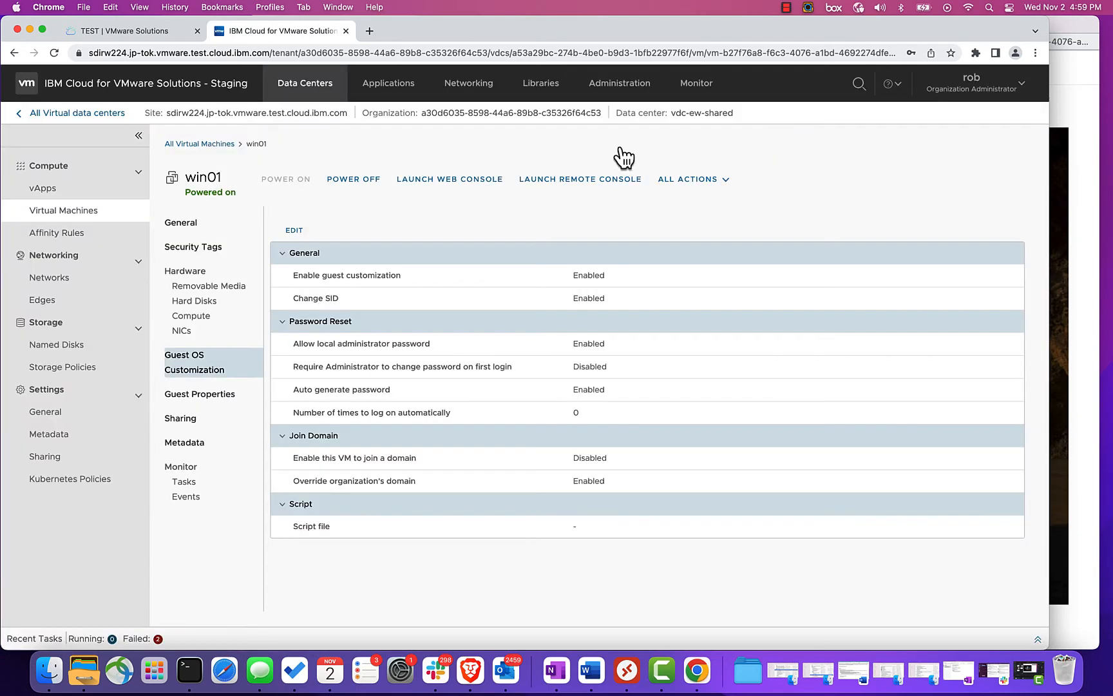
{"action": "left_click", "coordinate": [199, 145]}
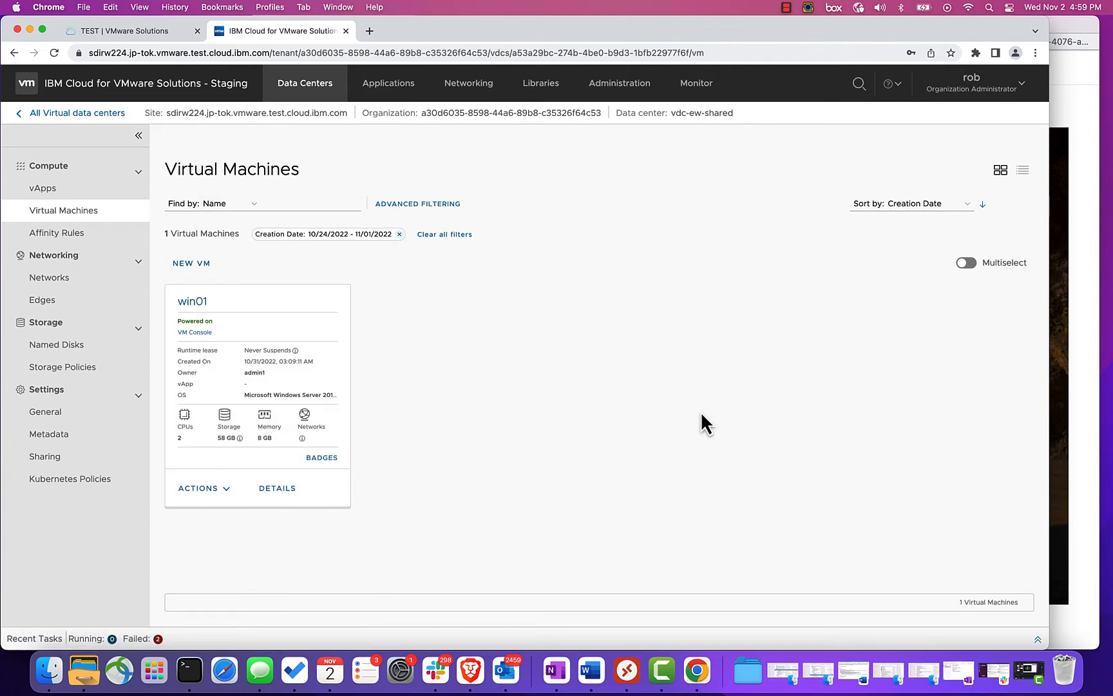
- Bring the console back and sign in as Administrator by entering the account password
{"action": "left_click_drag", "start_coordinate": [1064, 21], "coordinate": [656, 20]}
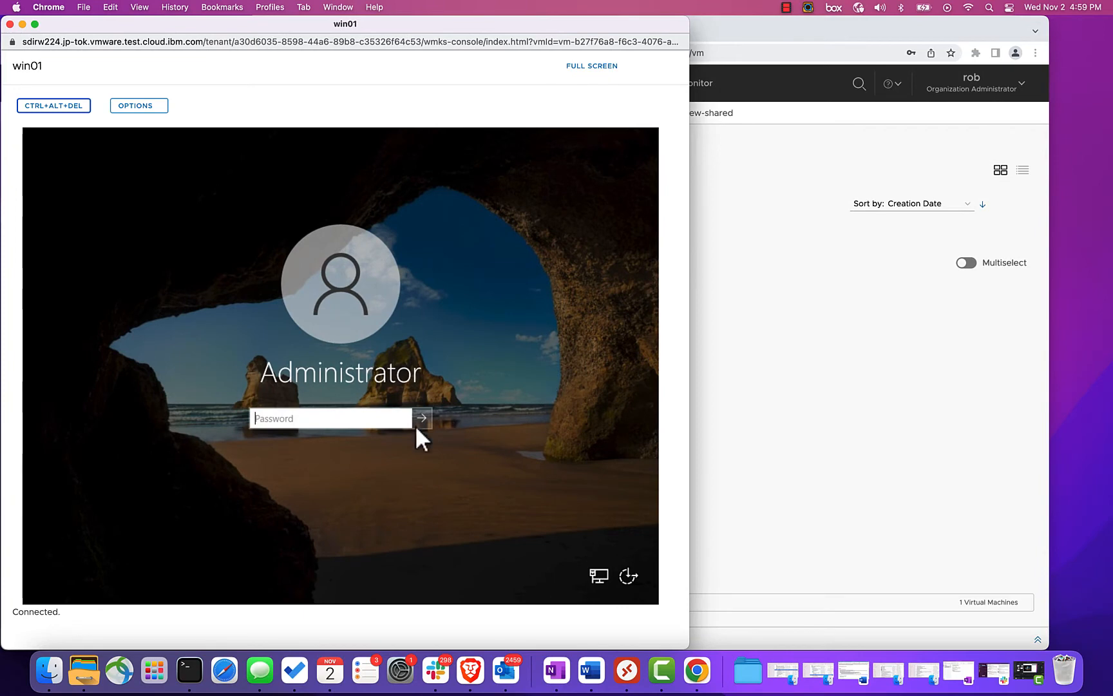
{"action": "left_click", "coordinate": [346, 418]}
{"action": "type", "text": "•••••"}
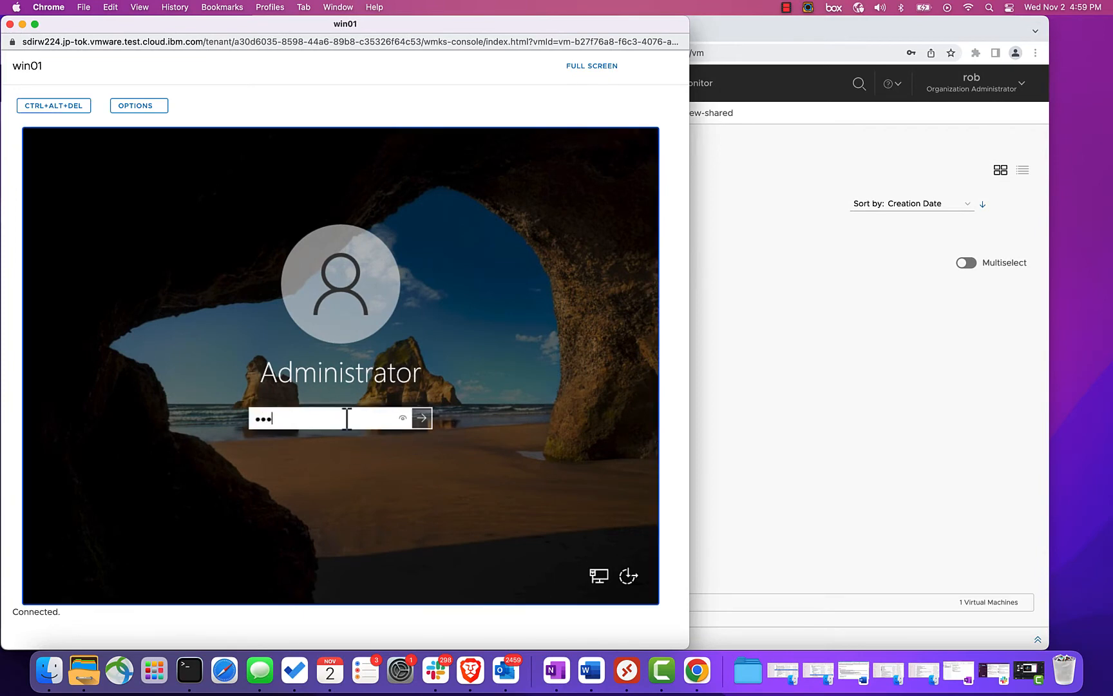
{"action": "type", "text": "•••"}
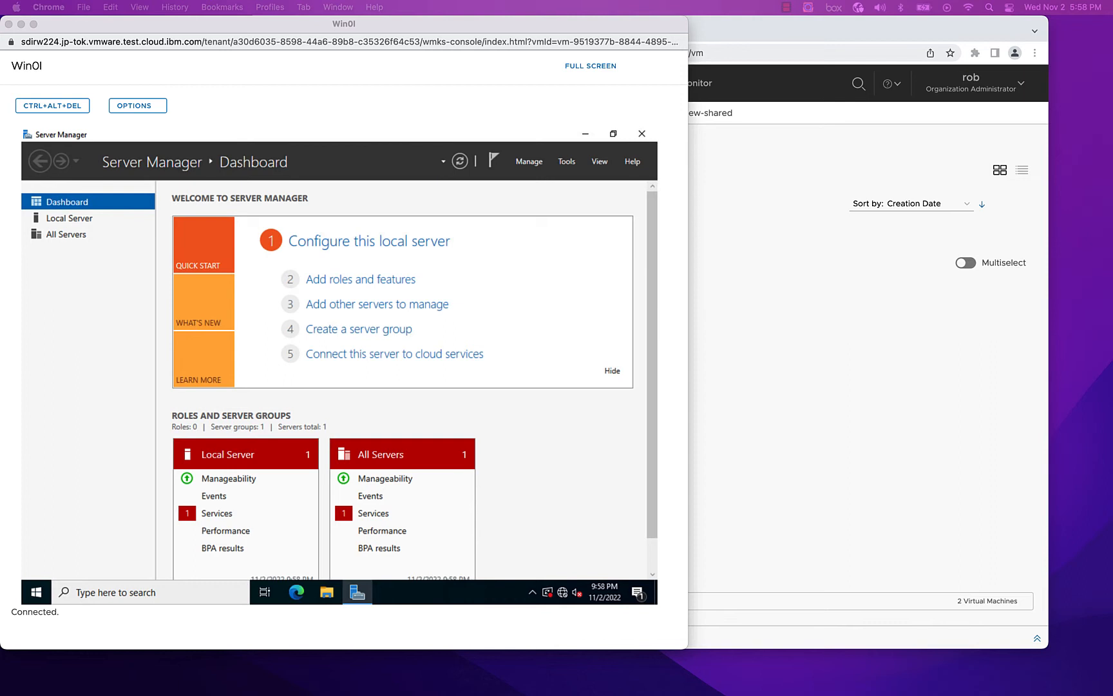
- Open the Local Server properties in Server Manager inside the console
{"action": "left_click", "coordinate": [545, 492]}
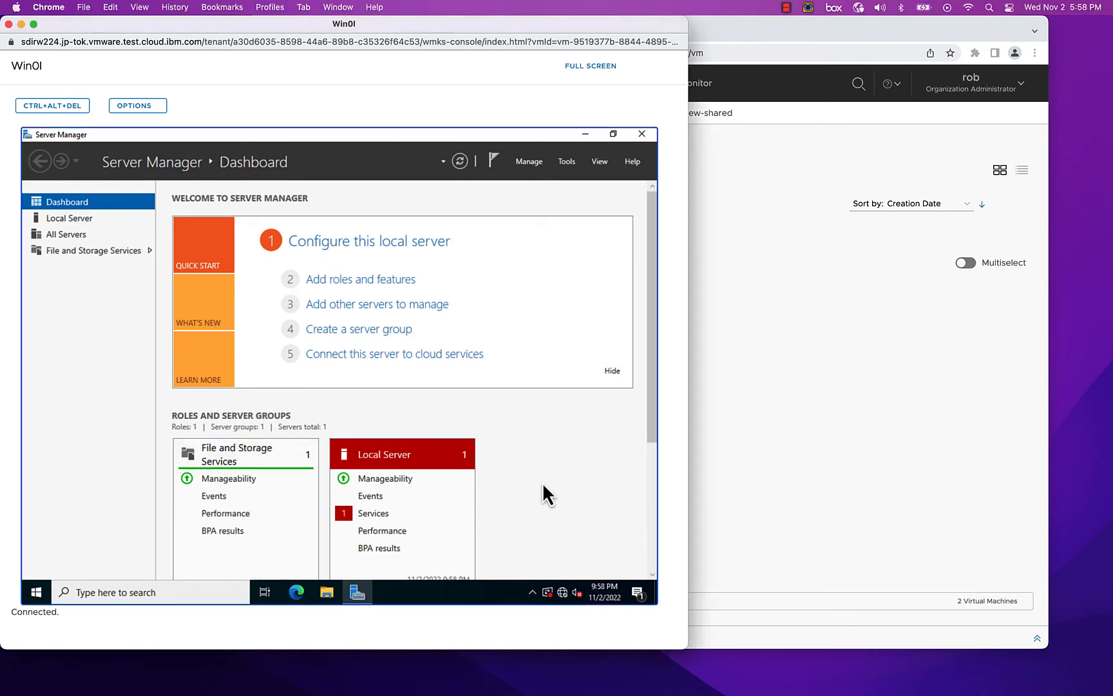
{"action": "left_click", "coordinate": [58, 217]}
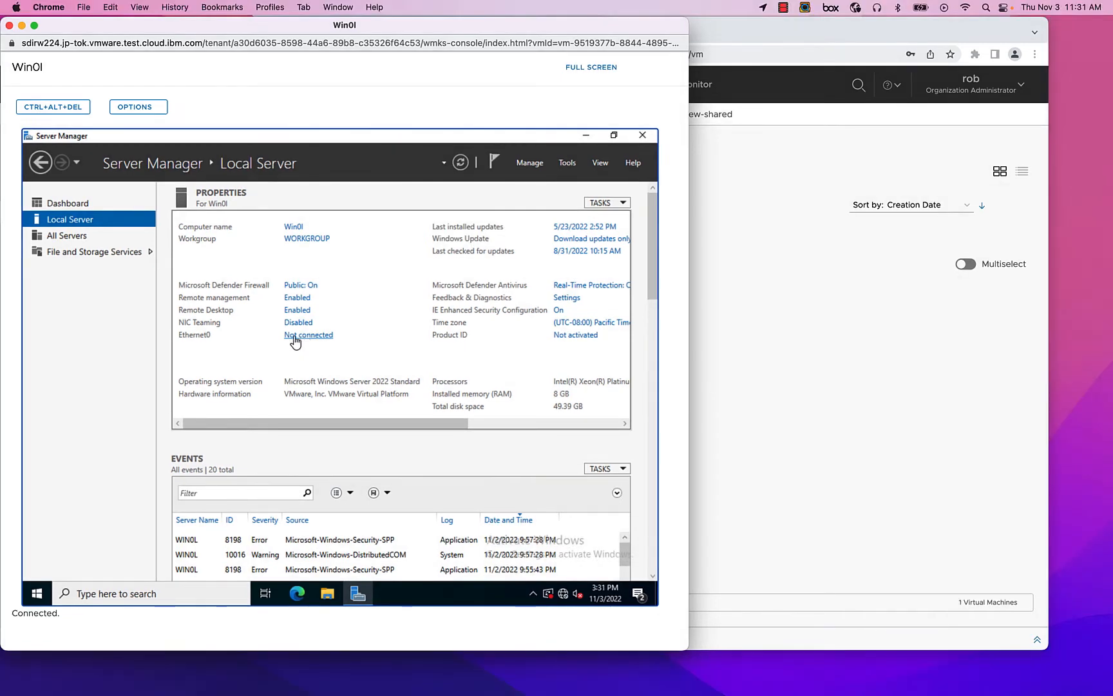
- Open Win0l's NICs in the portal, enable Connected for NIC 0, and save the change
{"action": "left_click_drag", "start_coordinate": [145, 25], "coordinate": [519, 28]}
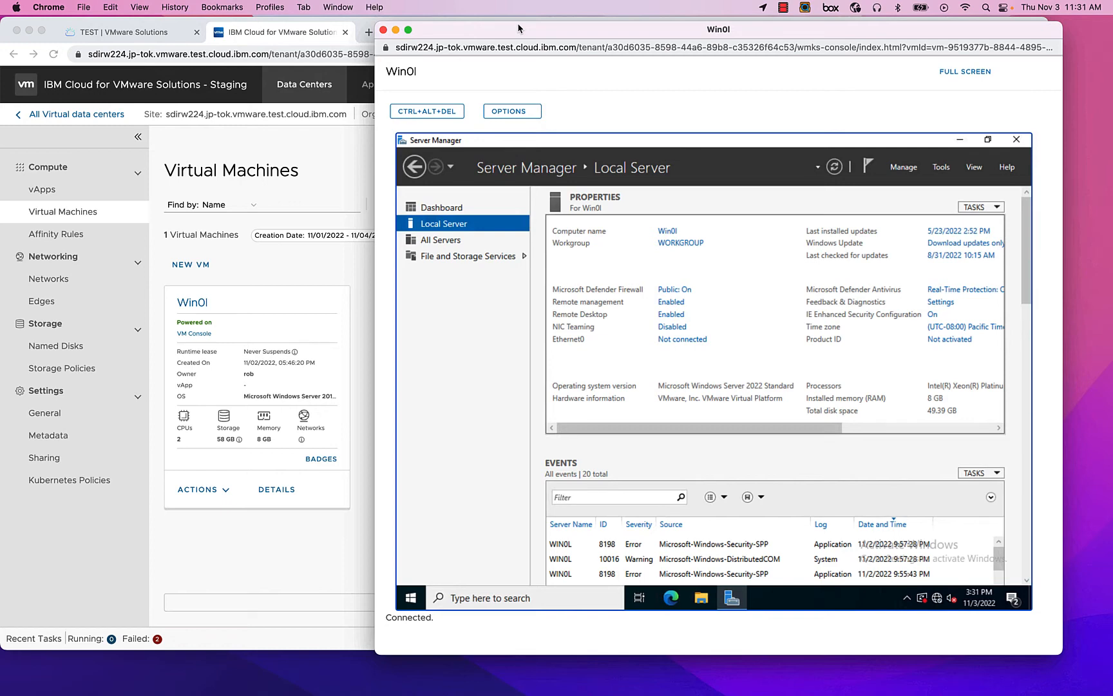
{"action": "left_click_drag", "start_coordinate": [518, 28], "coordinate": [530, 25]}
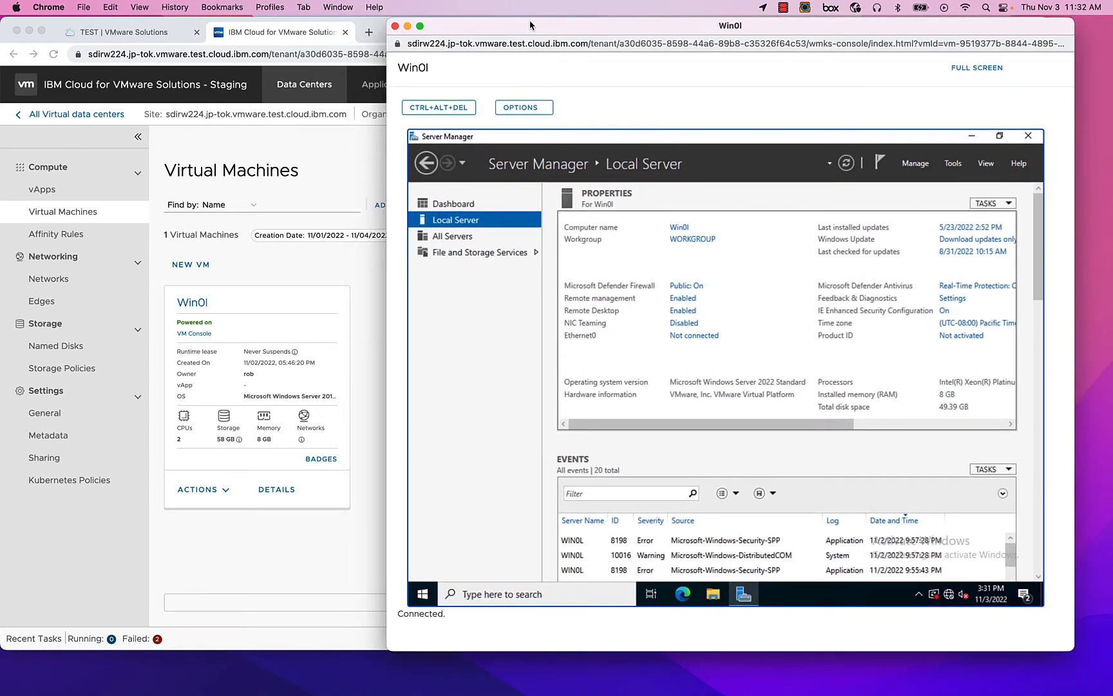
{"action": "left_click", "coordinate": [279, 255]}
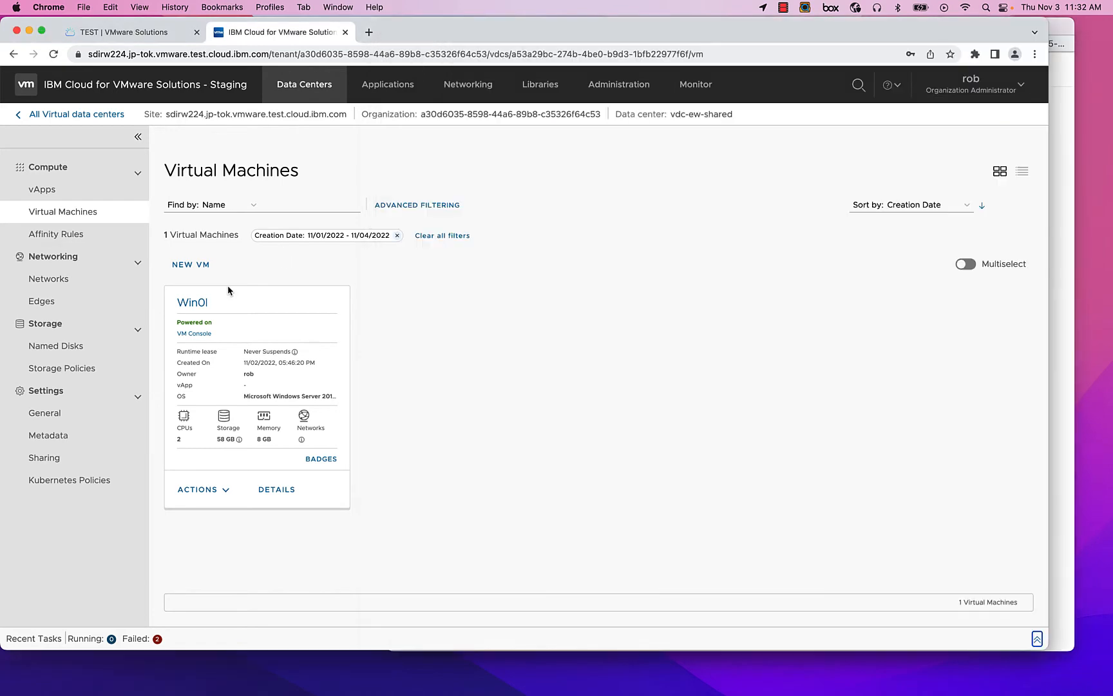
{"action": "left_click", "coordinate": [187, 303]}
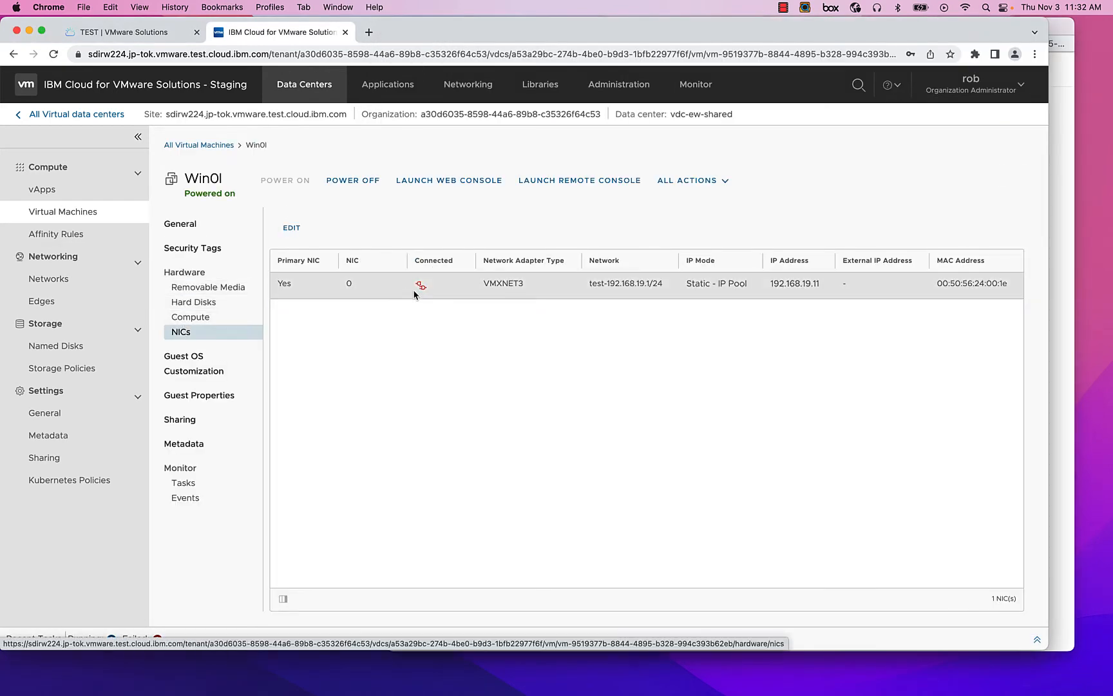
{"action": "left_click", "coordinate": [287, 226]}
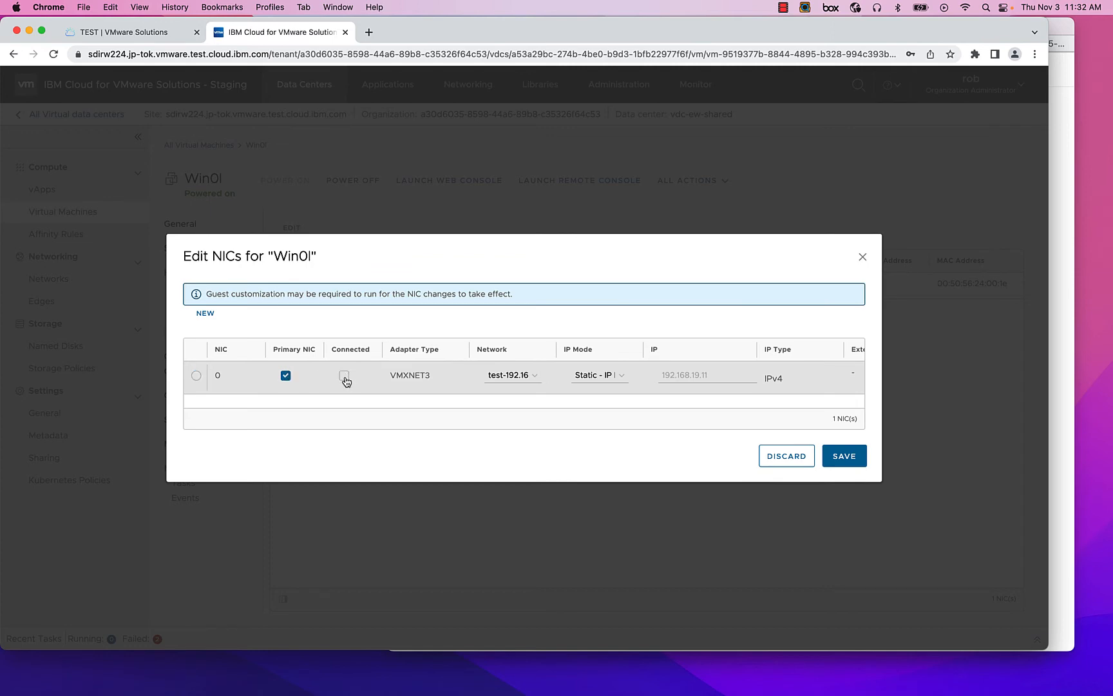
{"action": "left_click", "coordinate": [342, 375]}
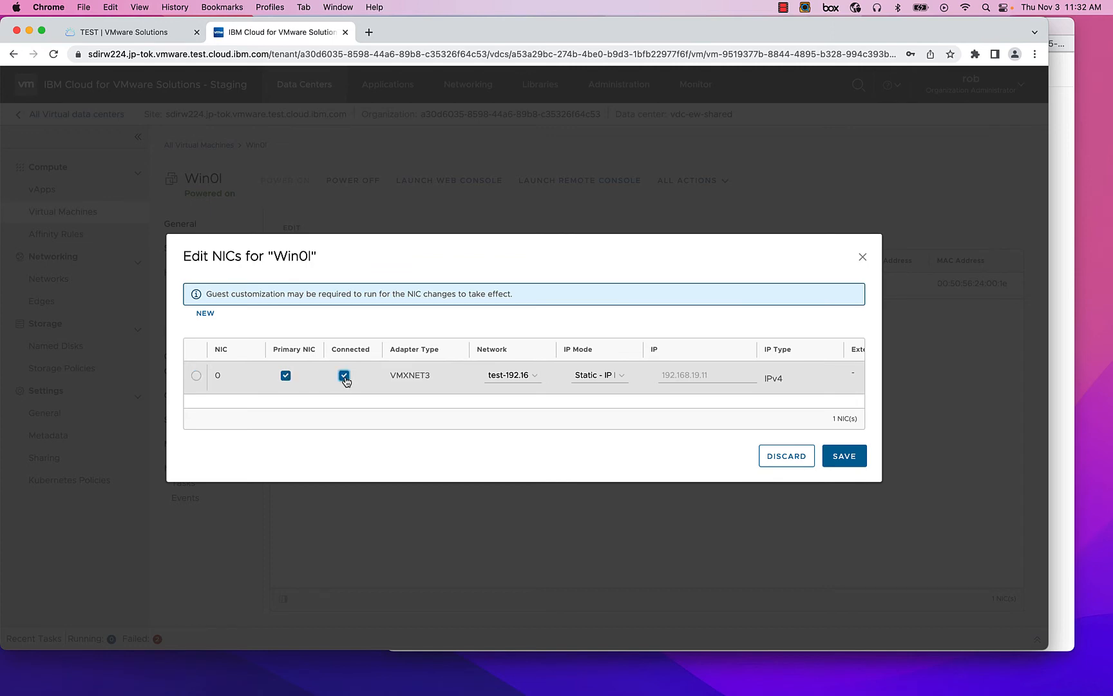
{"action": "left_click", "coordinate": [838, 457]}
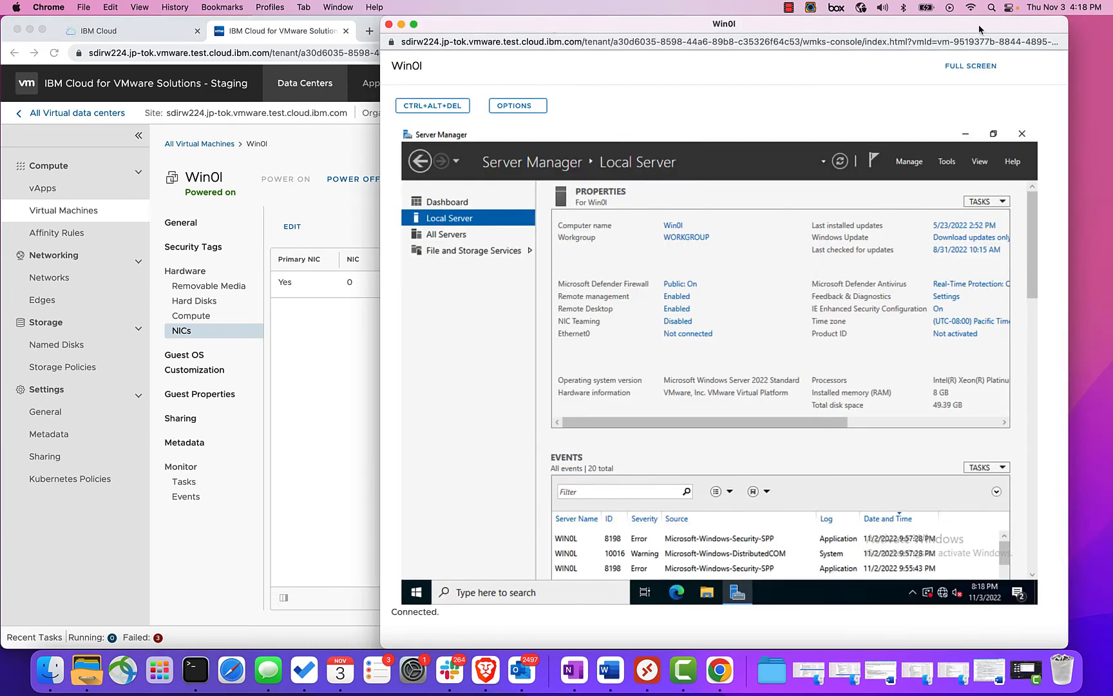
- Bring the console forward and refresh the Server Manager Local Server view
{"action": "left_click_drag", "start_coordinate": [932, 28], "coordinate": [552, 22]}
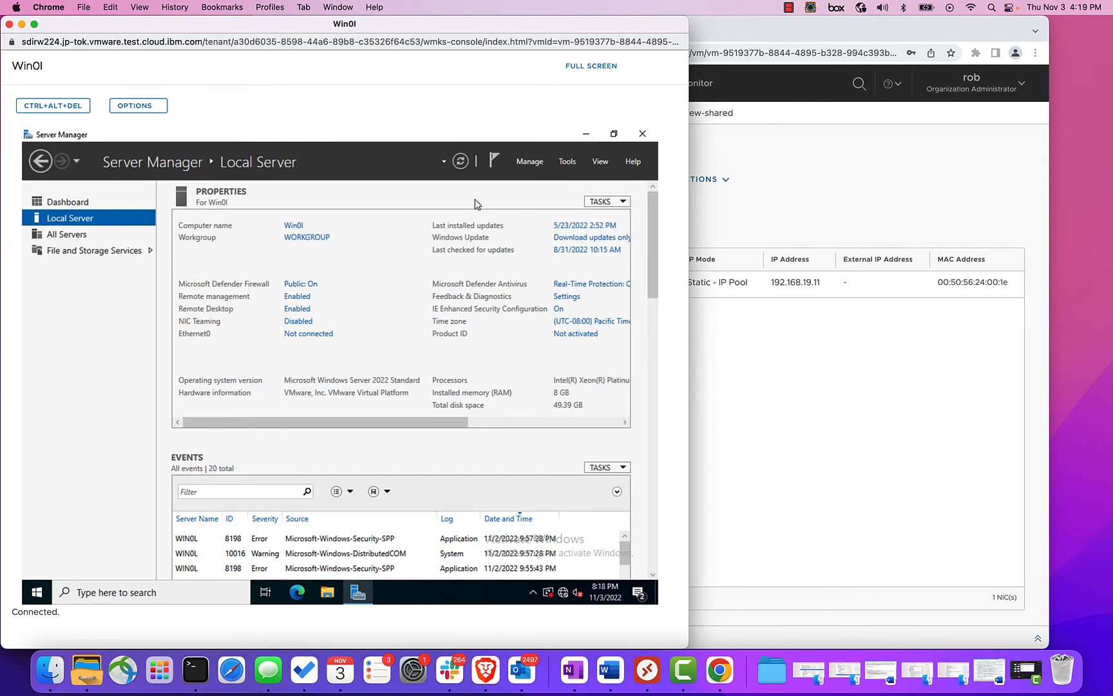
{"action": "left_click", "coordinate": [461, 160]}
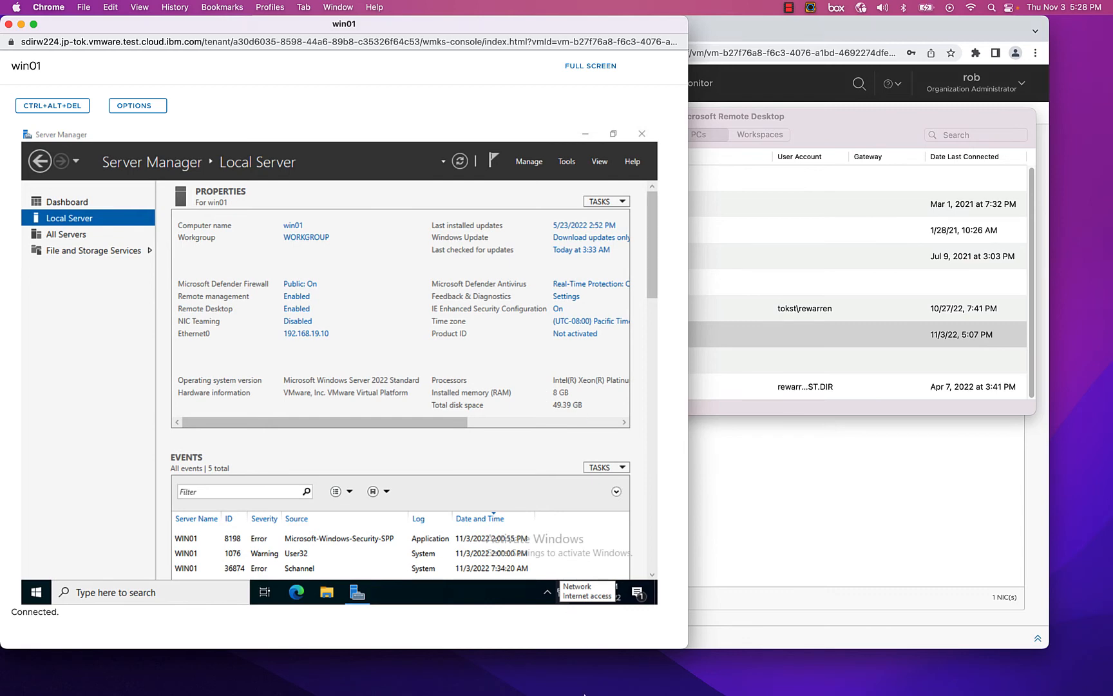
- Open the saved win01 PC's settings in Microsoft Remote Desktop for editing
{"action": "mouse_move", "coordinate": [584, 693]}
{"action": "left_click", "coordinate": [641, 676]}
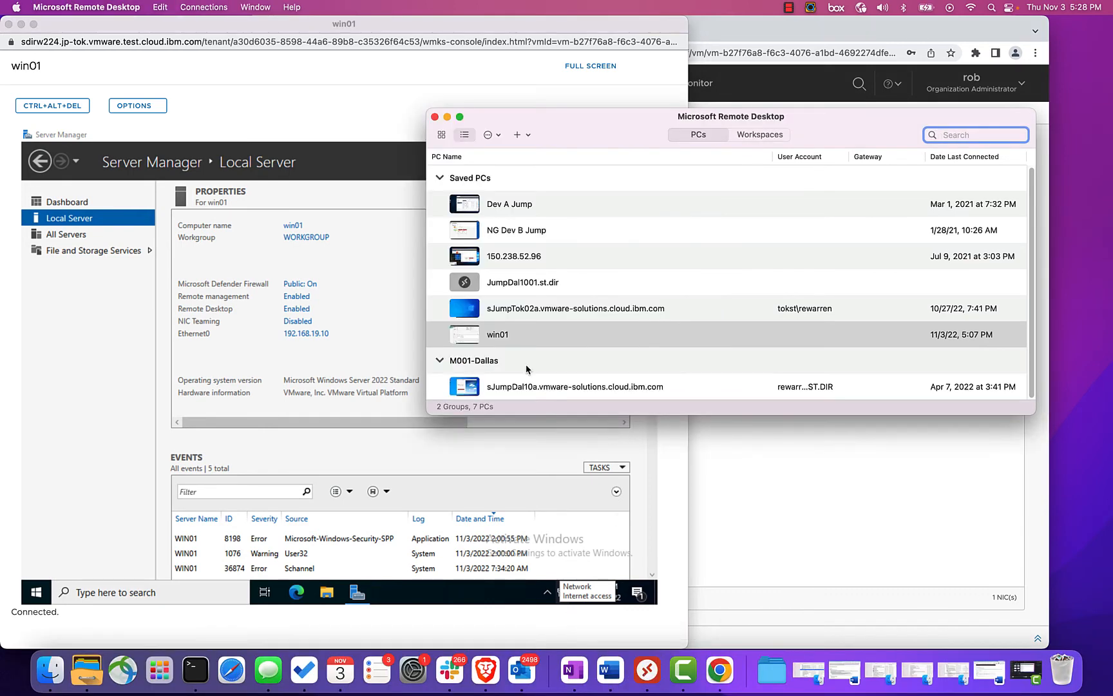
{"action": "left_click", "coordinate": [515, 334]}
{"action": "right_click", "coordinate": [517, 333]}
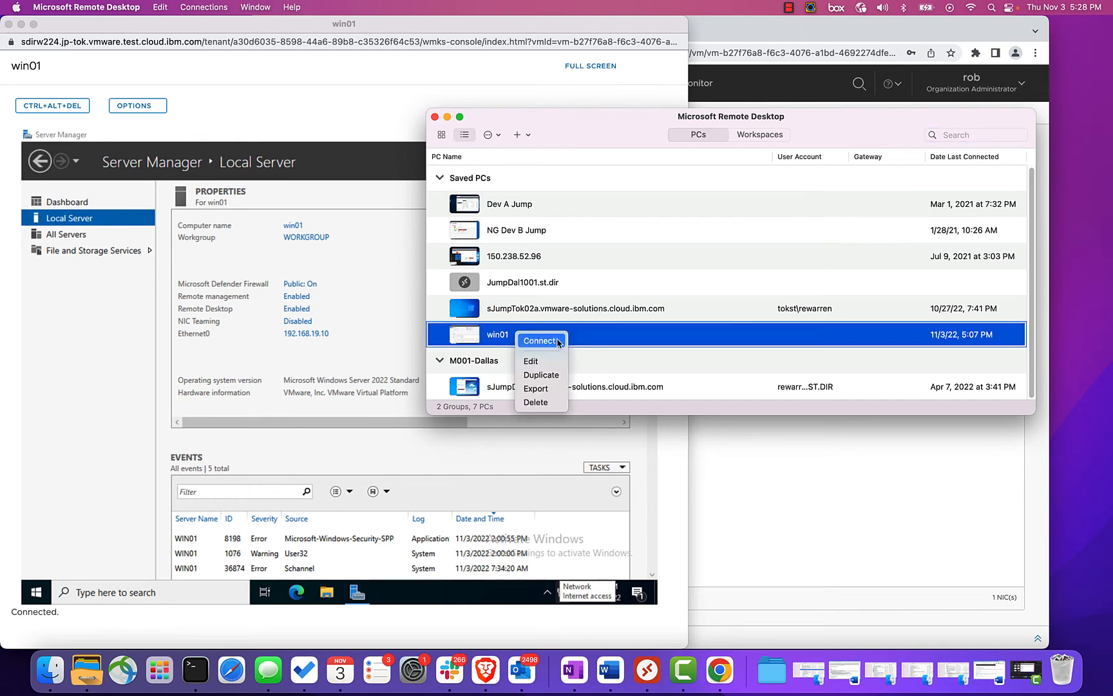
{"action": "left_click", "coordinate": [556, 362]}
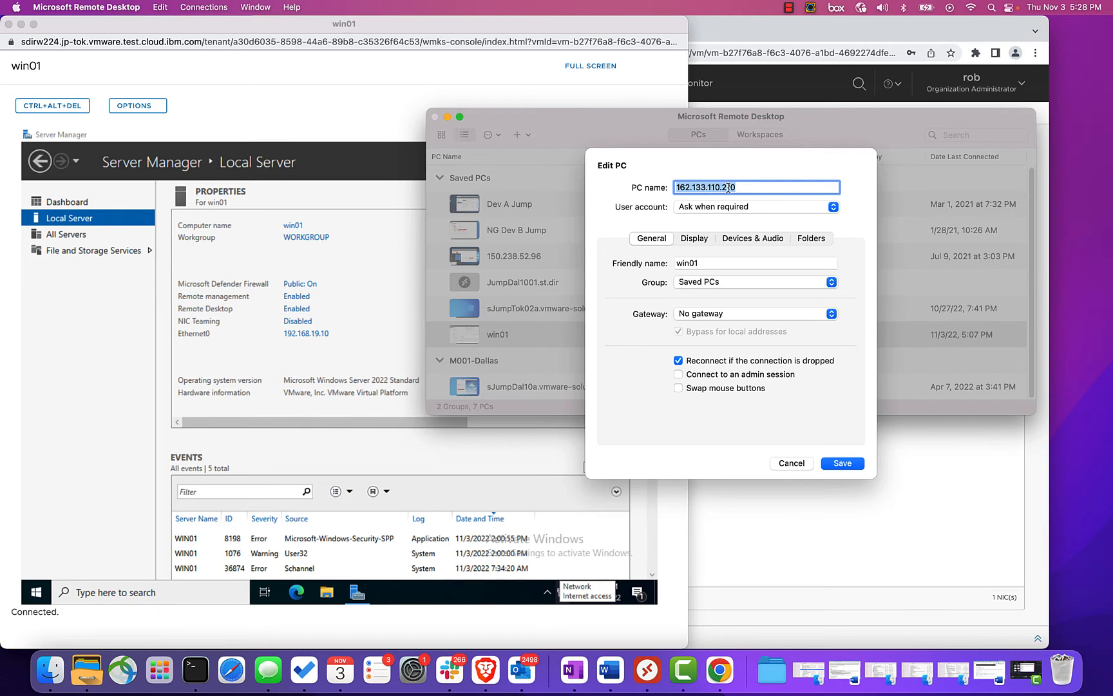
- Switch to the browser and view the NAT rules of the vdc-ew-shared edge gateway
{"action": "left_click", "coordinate": [742, 37]}
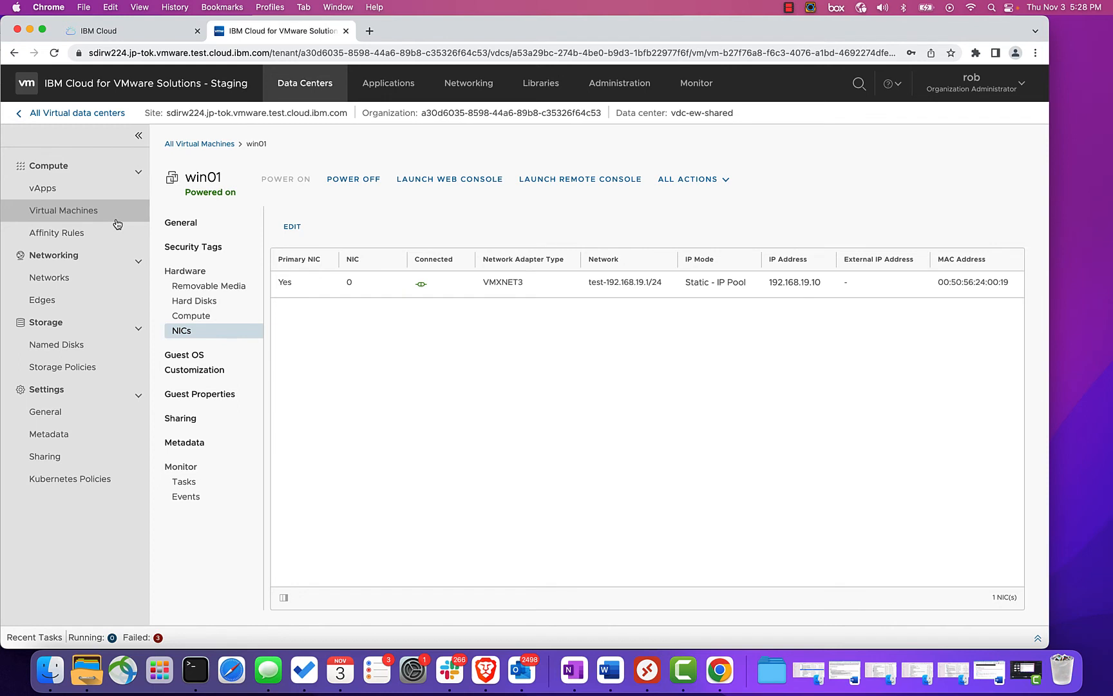
{"action": "left_click", "coordinate": [39, 297]}
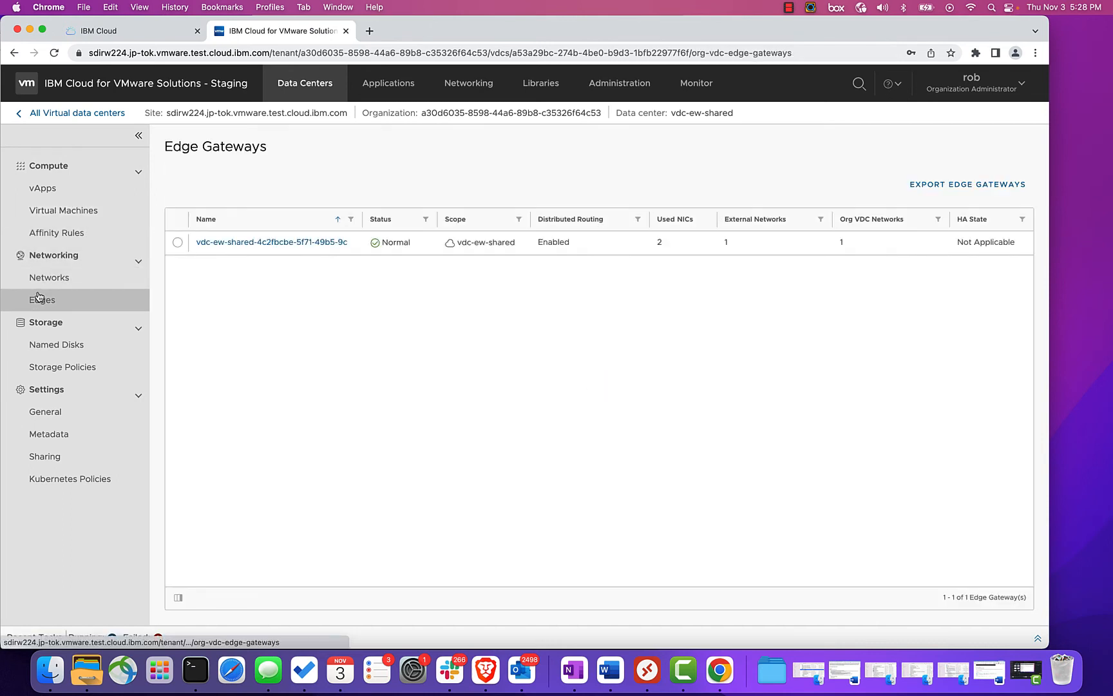
{"action": "left_click", "coordinate": [221, 242]}
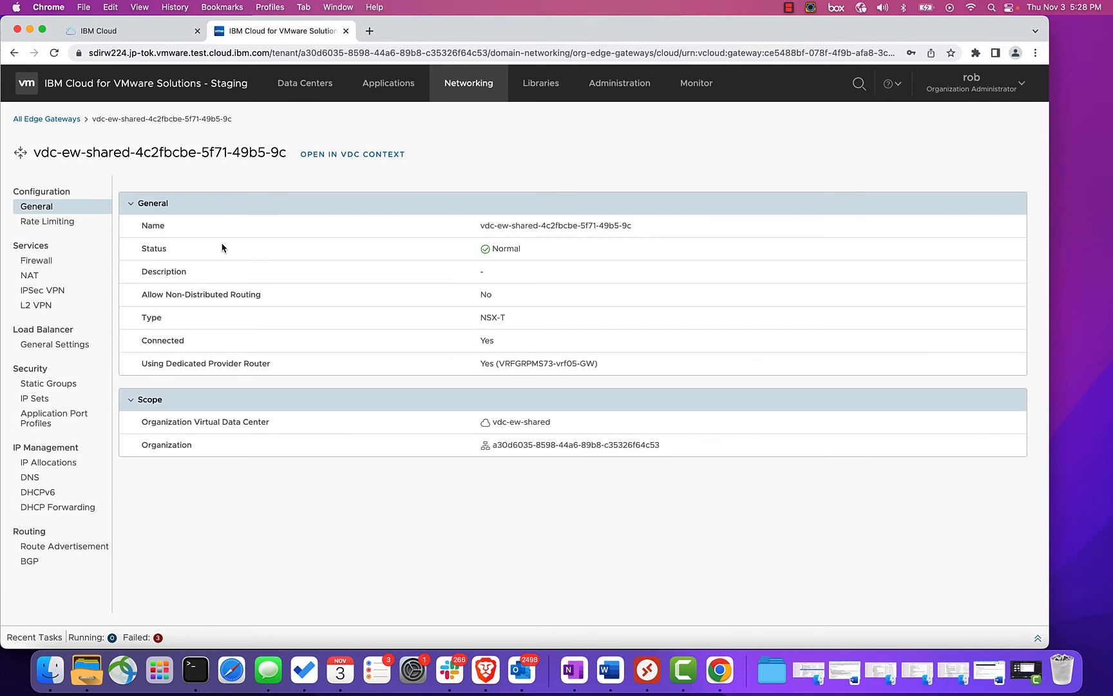
{"action": "left_click", "coordinate": [33, 275]}
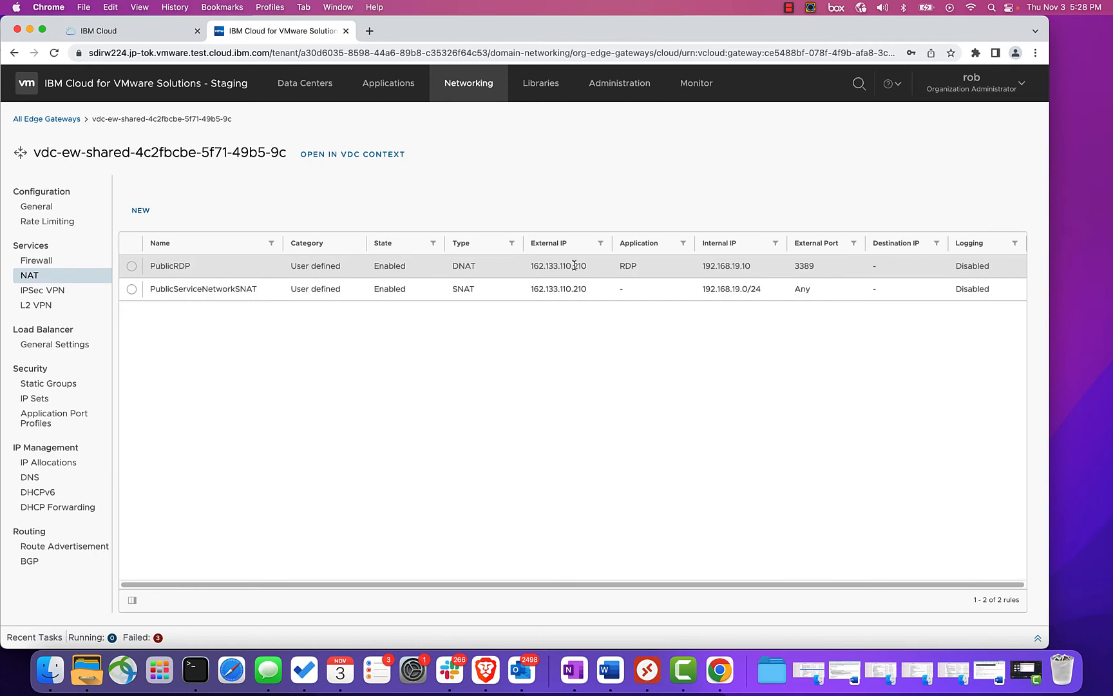
- Return to Microsoft Remote Desktop and save the win01 PC with PC name 162.133.110.210
{"action": "left_click", "coordinate": [646, 670]}
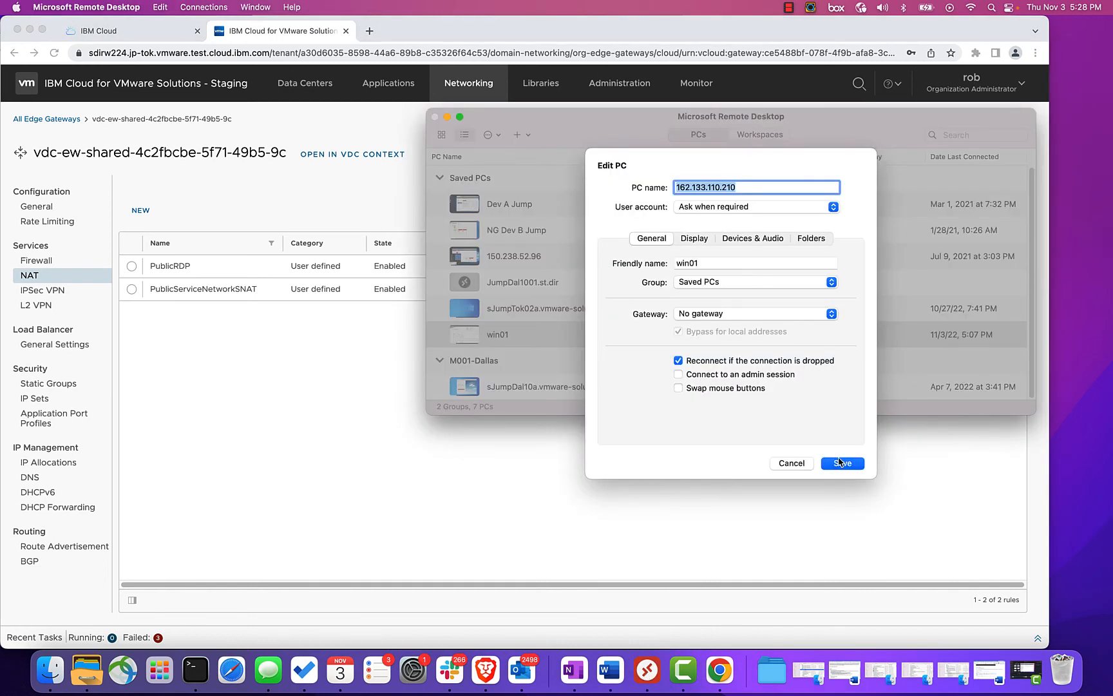
{"action": "left_click", "coordinate": [801, 461]}
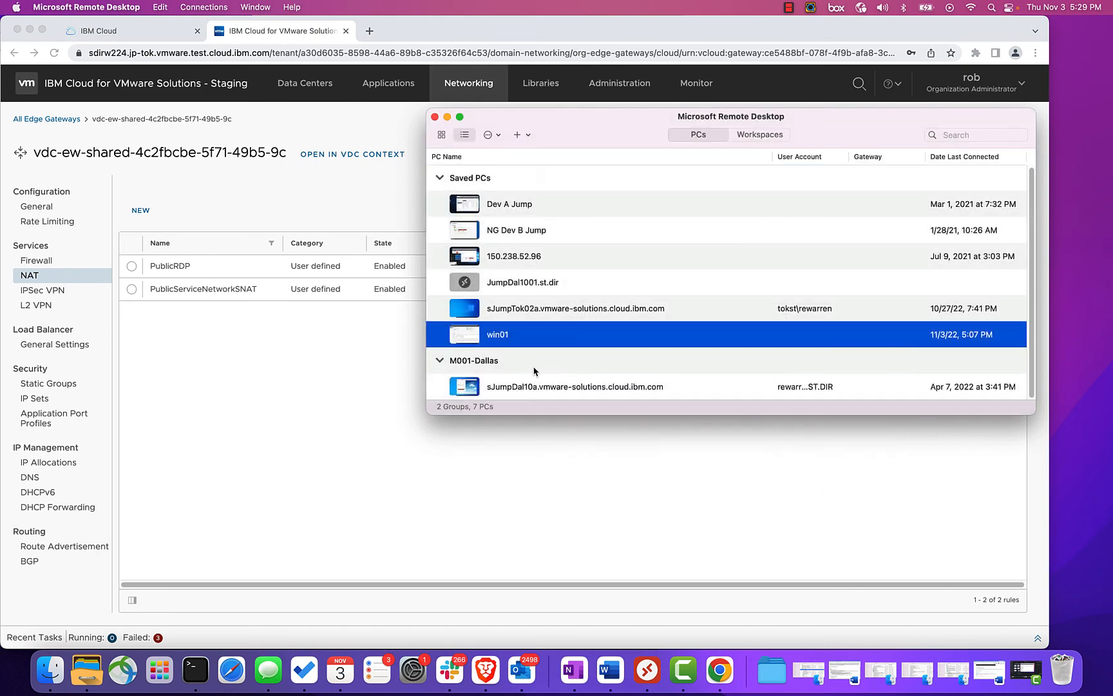
- Connect to the win01 PC as administrator, entering the account password and accepting the certificate warning
{"action": "double_click", "coordinate": [500, 340]}
{"action": "type", "text": "administrator"}
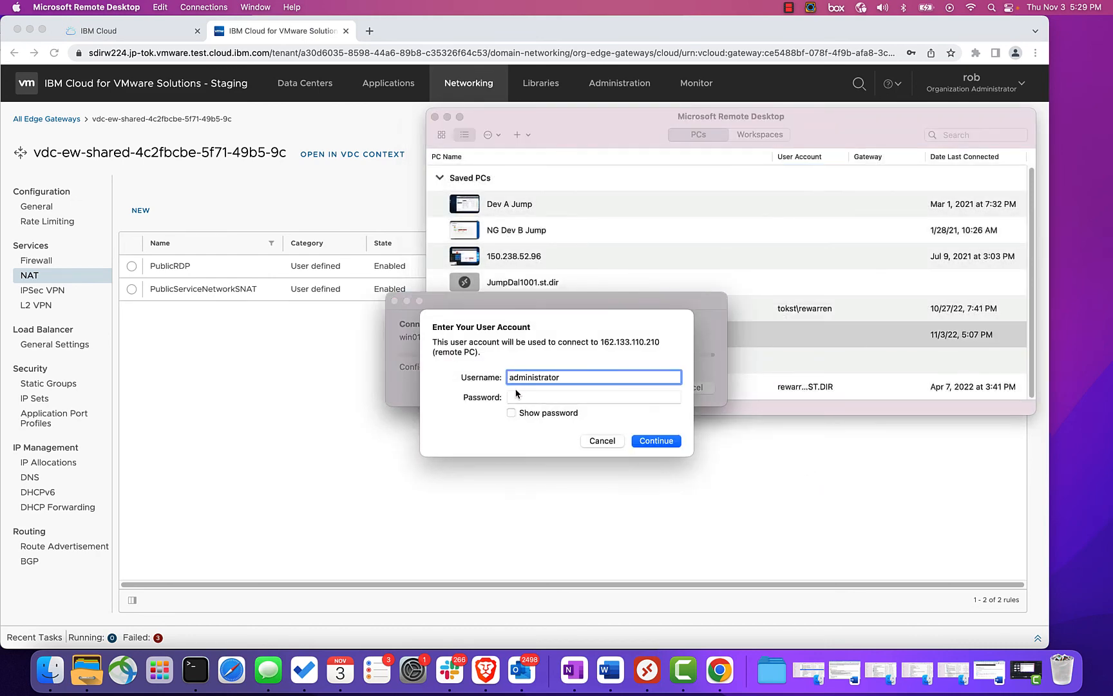
{"action": "left_click", "coordinate": [516, 394]}
{"action": "key", "text": "super+v"}
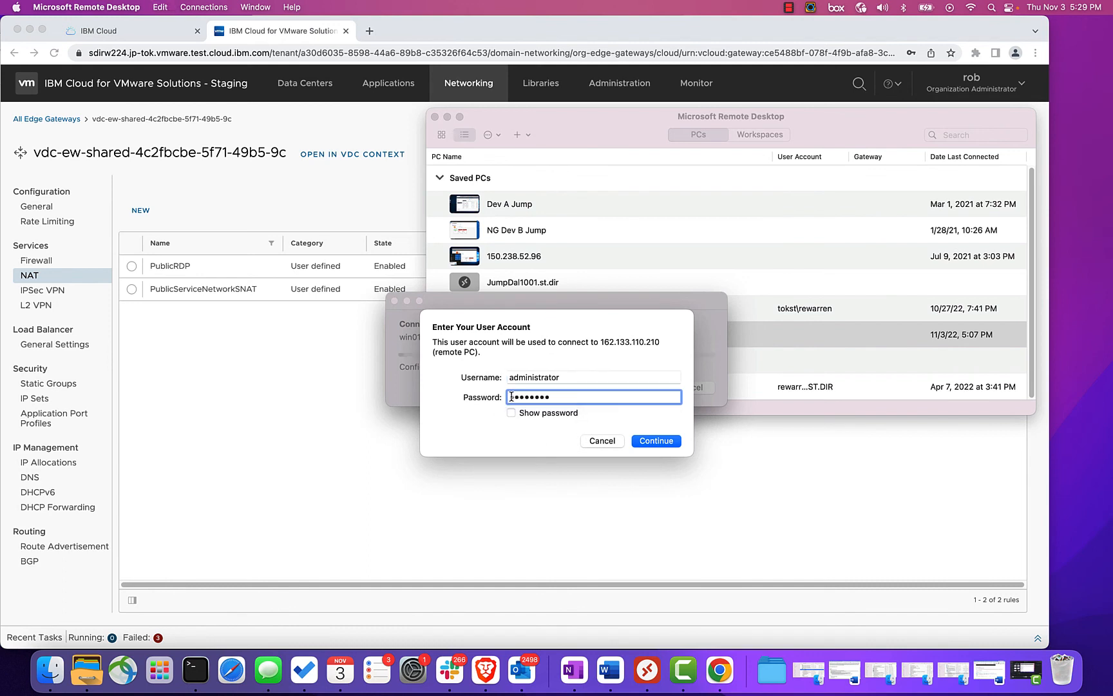
{"action": "left_click", "coordinate": [660, 442]}
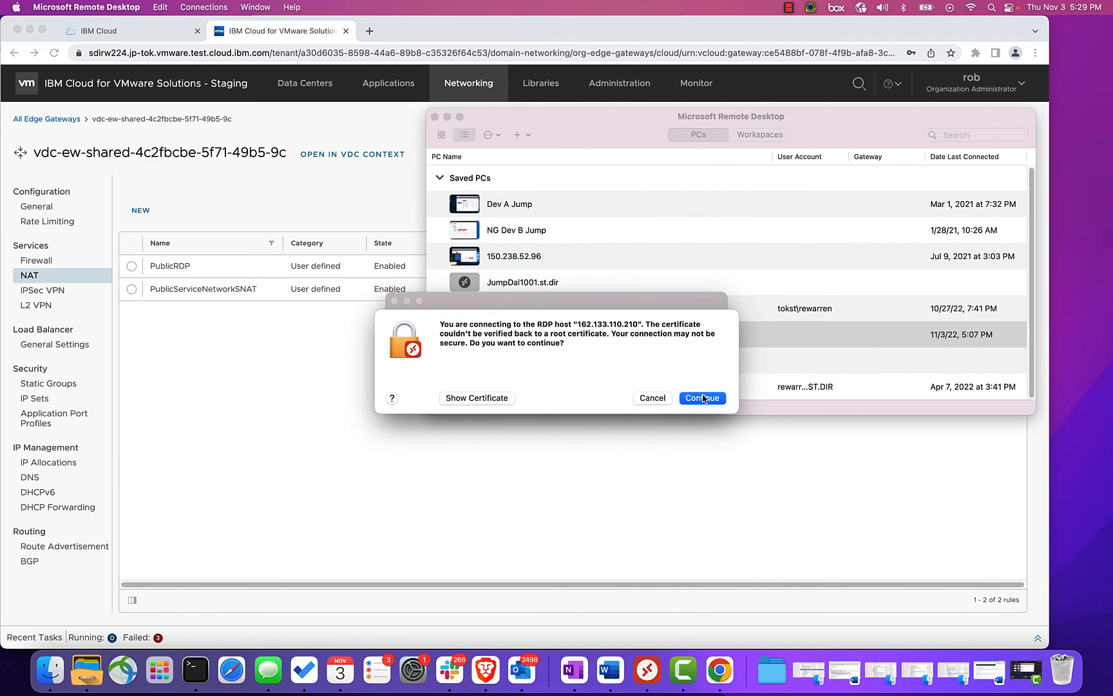
{"action": "left_click", "coordinate": [703, 397]}
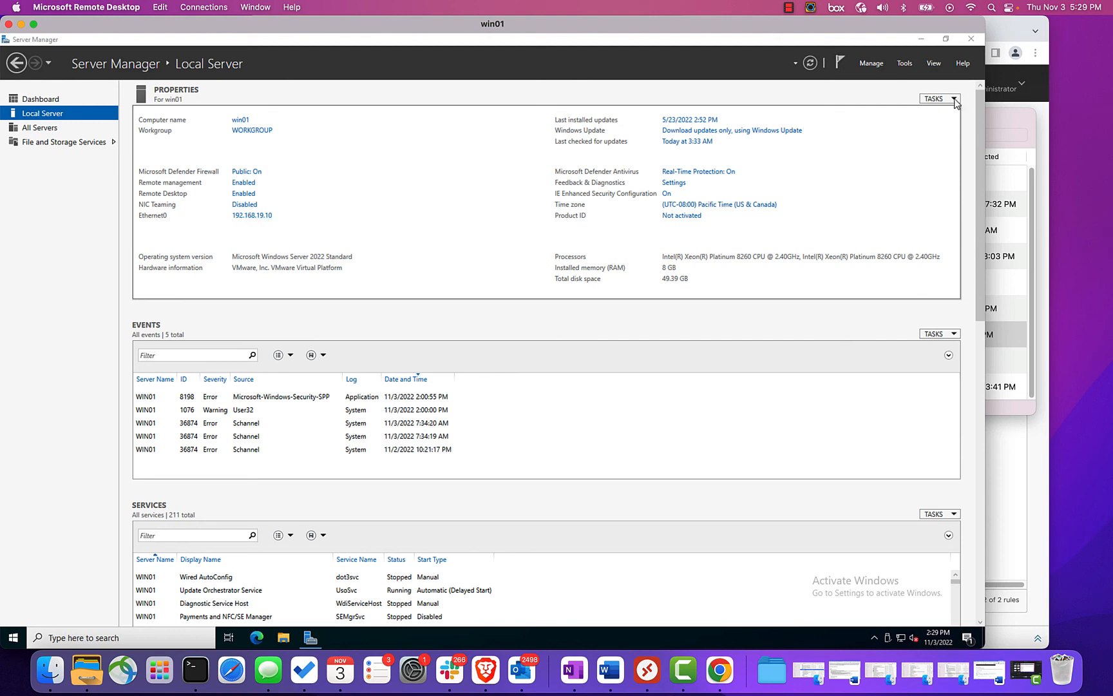
- Minimize Server Manager and open Command Prompt on win01 through the Windows search
{"action": "left_click", "coordinate": [921, 40]}
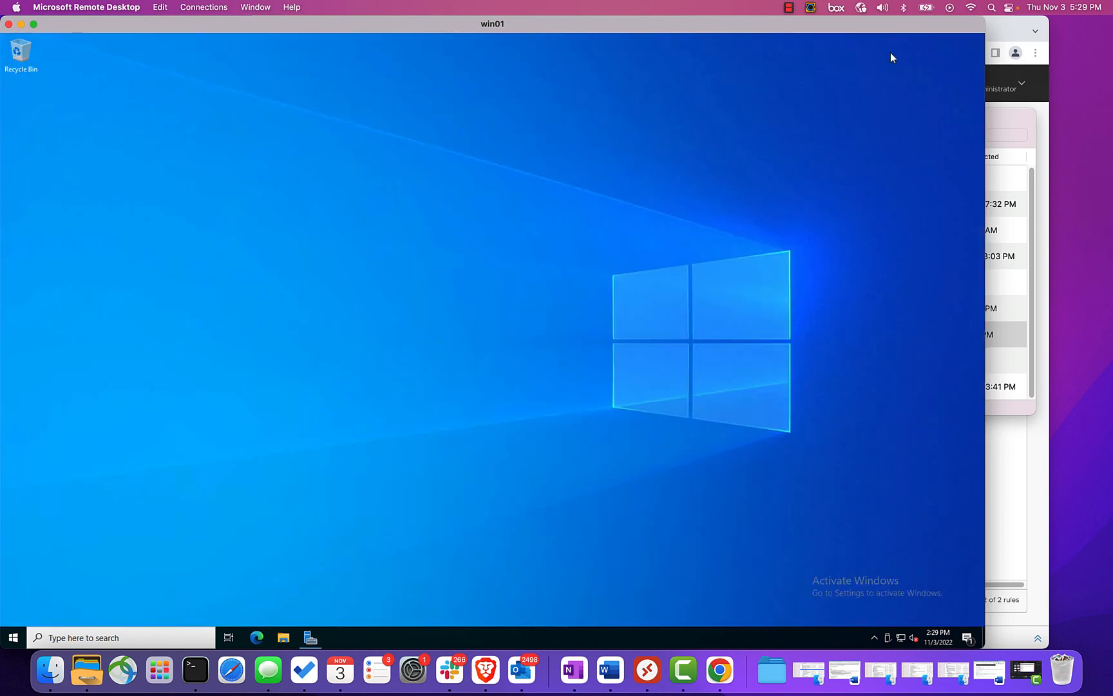
{"action": "left_click", "coordinate": [62, 637]}
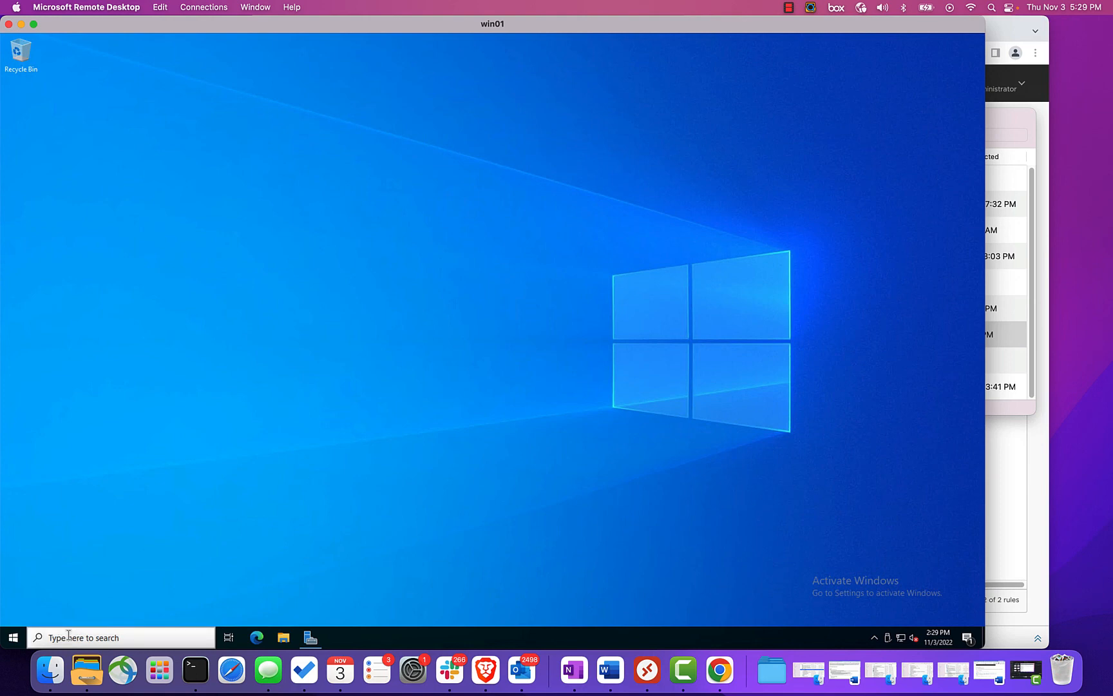
{"action": "type", "text": "command"}
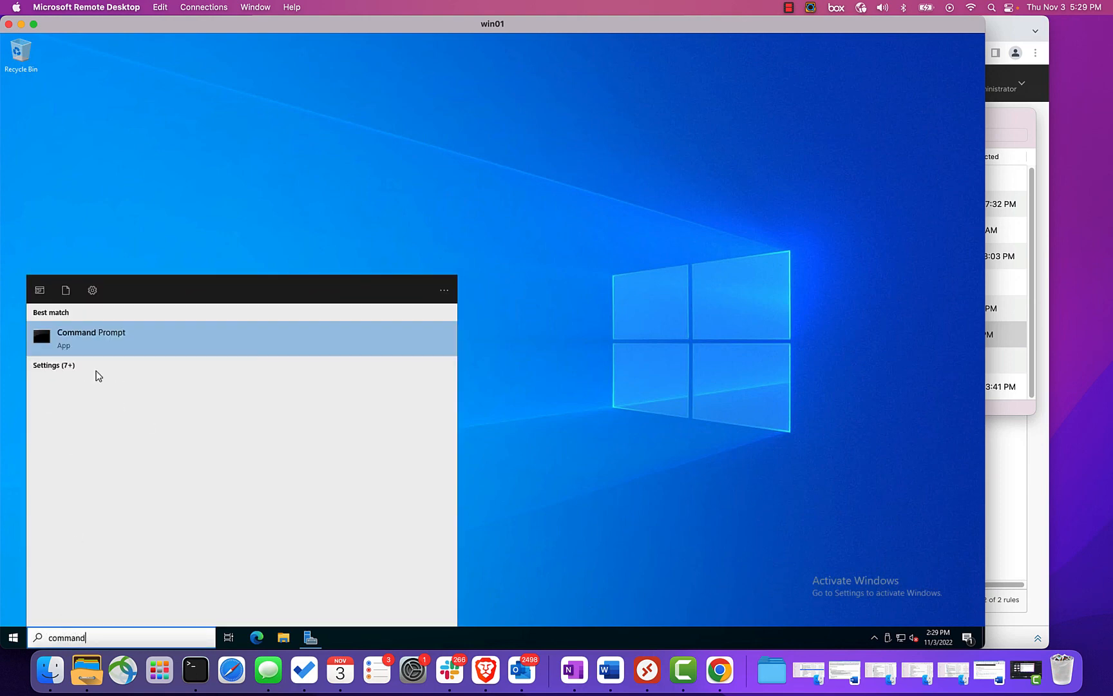
{"action": "left_click", "coordinate": [106, 336]}
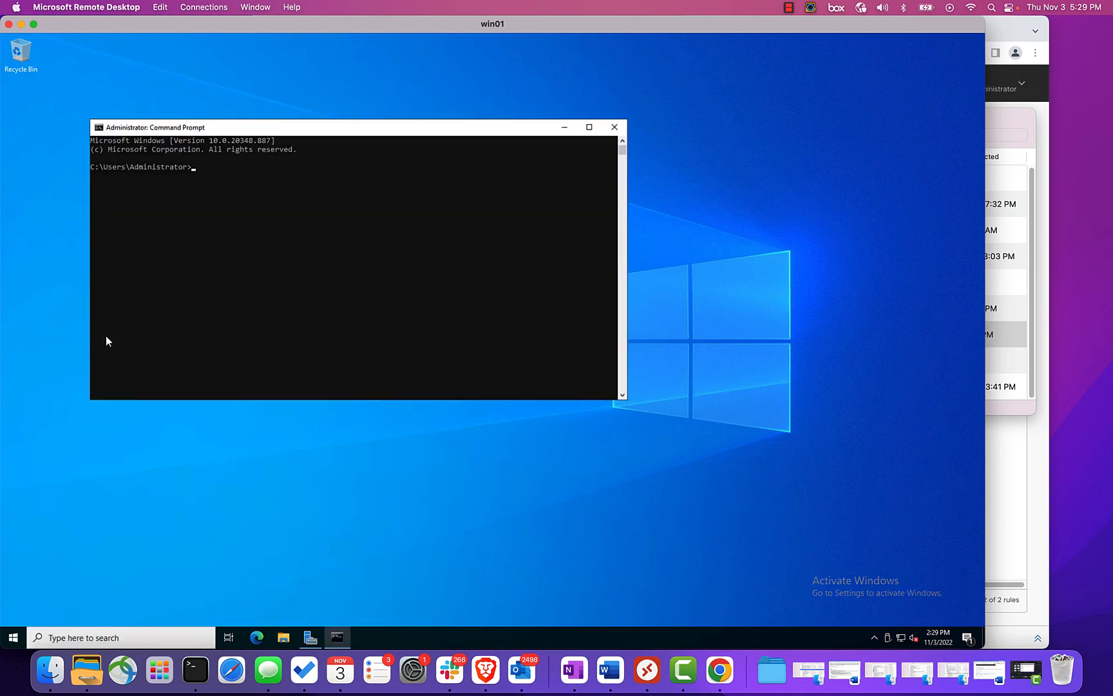
{"action": "left_click_drag", "start_coordinate": [180, 130], "coordinate": [257, 139]}
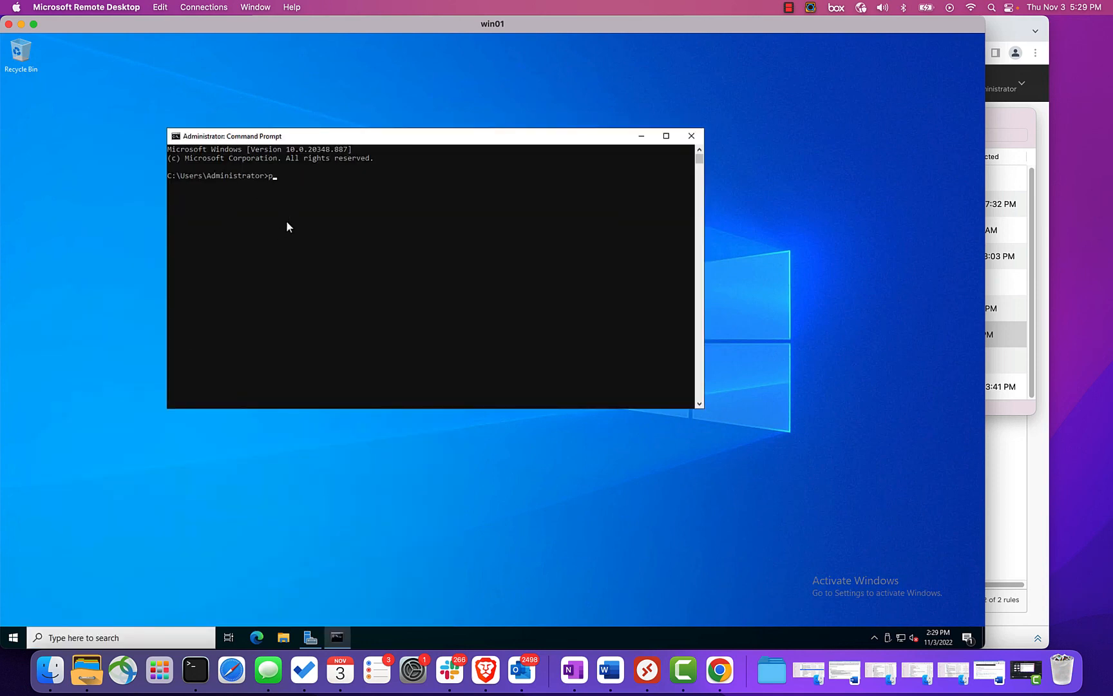
- Ping ibm.com from the command prompt to test internet connectivity
{"action": "type", "text": "ping ibm.com"}
{"action": "key", "text": "Return"}
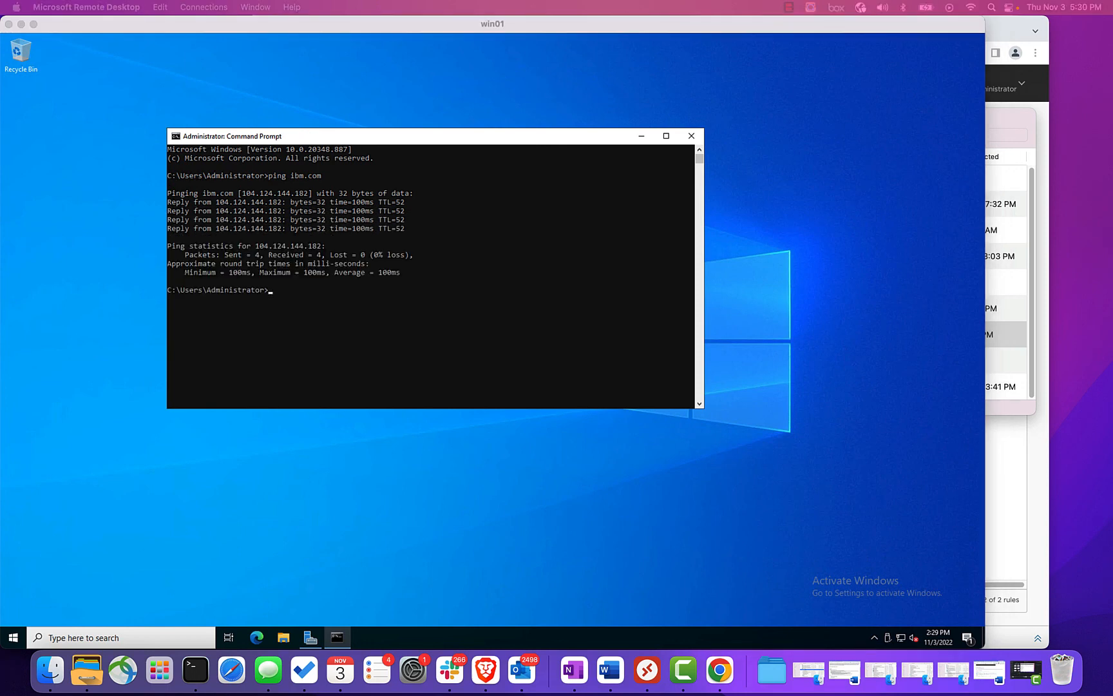
- Ping s3.us-south.cloud-object-storage.appdomain.cloud to test reaching IBM Cloud Object Storage
{"action": "left_click", "coordinate": [322, 290]}
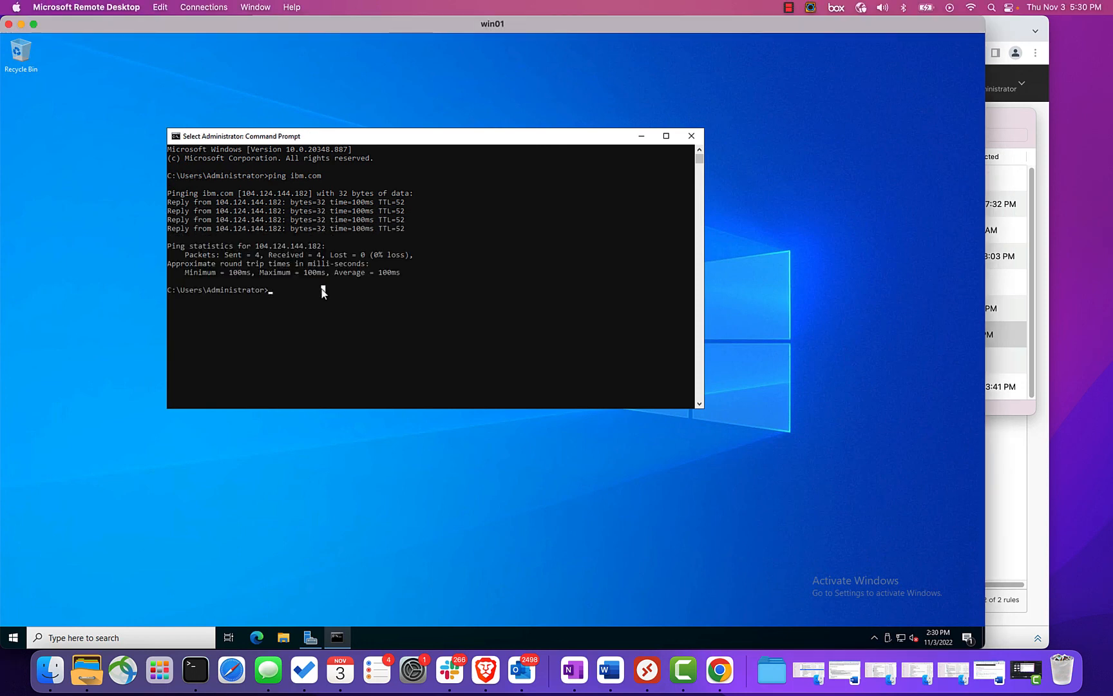
{"action": "type", "text": "ping"}
{"action": "type", "text": "s3.us-south.cloud-object-storage.appdomain.cloud"}
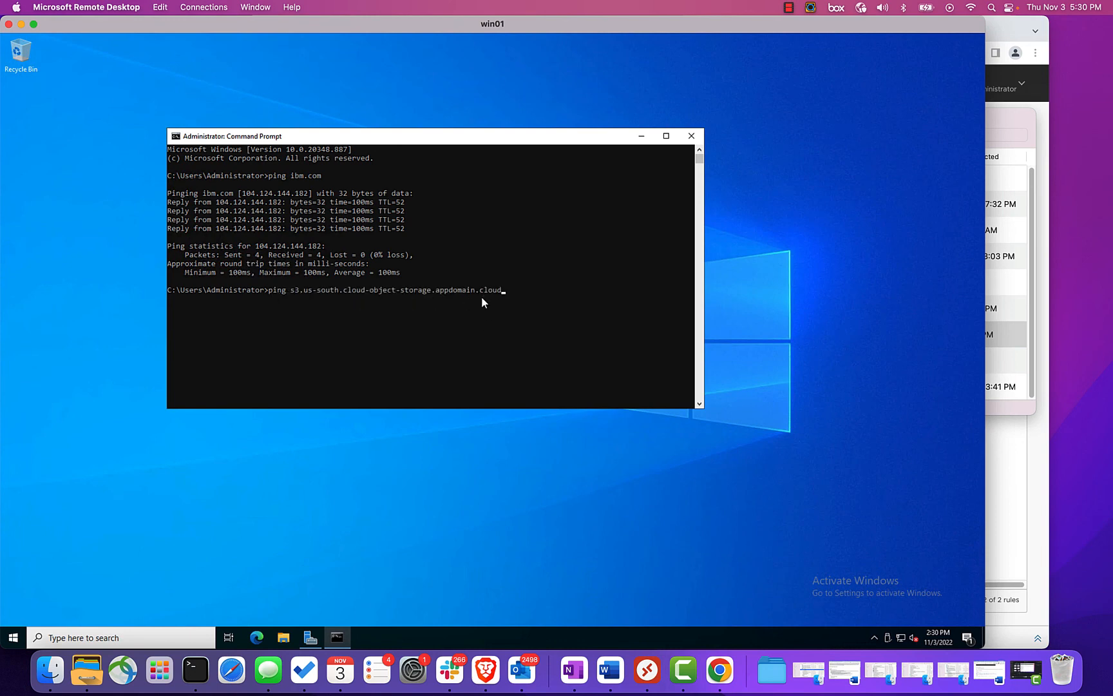
{"action": "key", "text": "Return"}
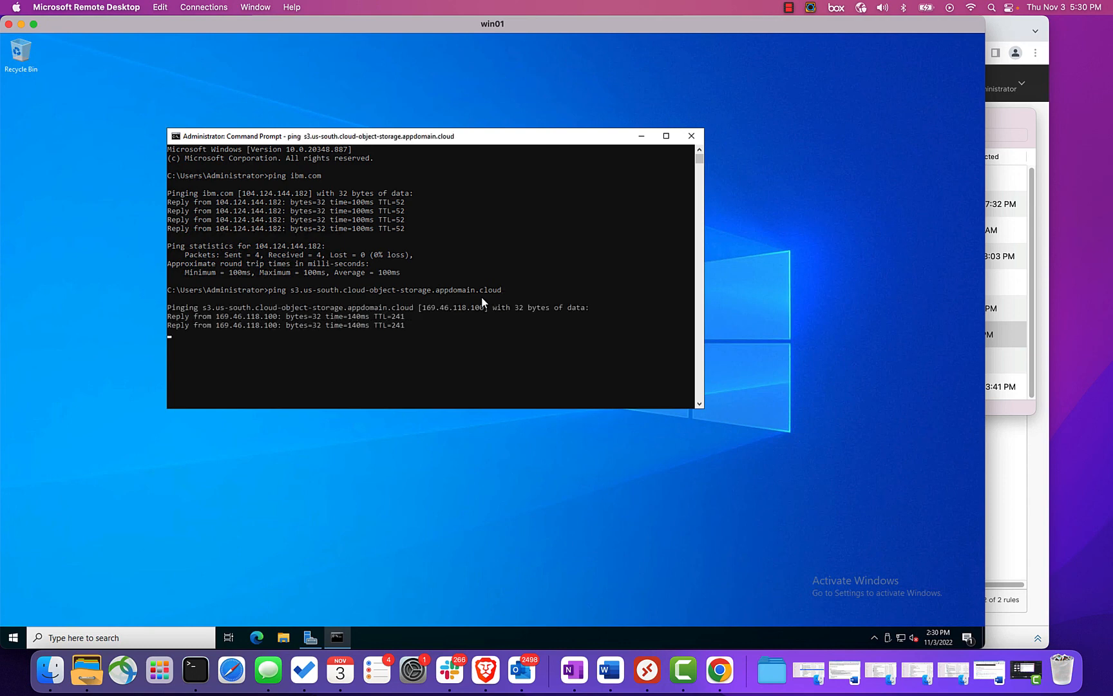